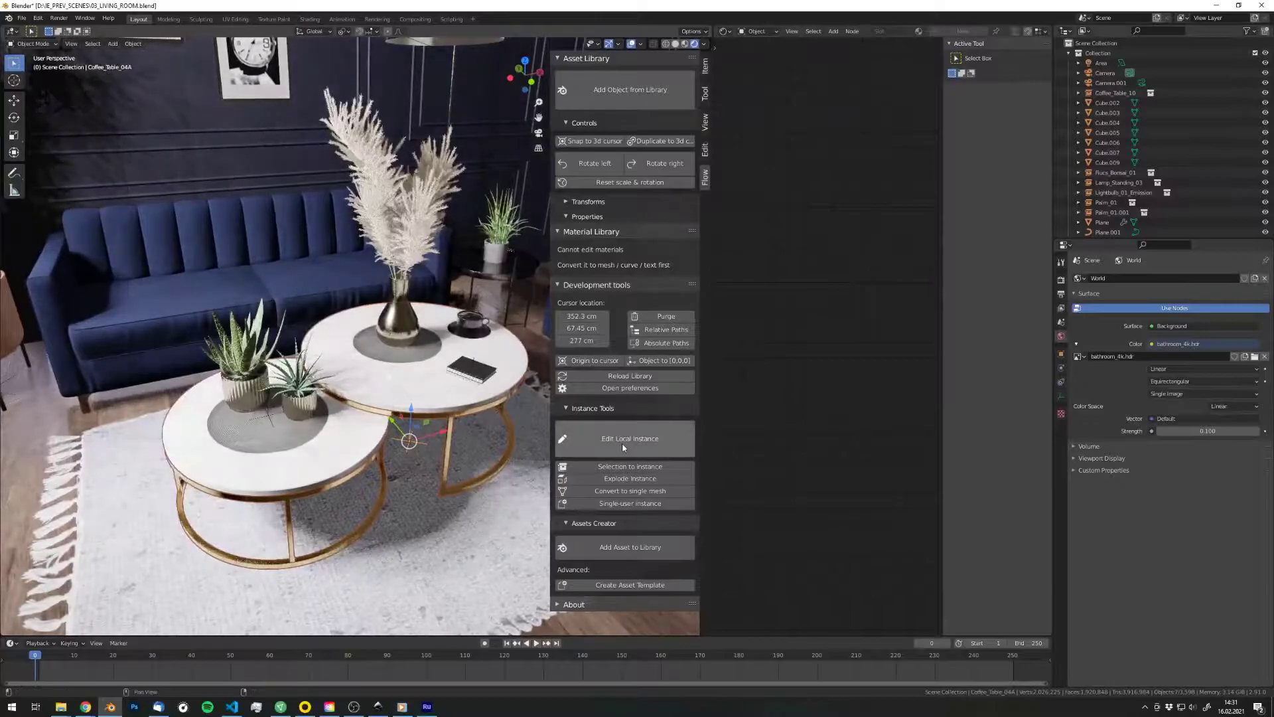
- Edit the coffee table instance locally, insetting both tabletop faces about 6.3 cm and extruding them about 0.27 cm downward
key(Tab)
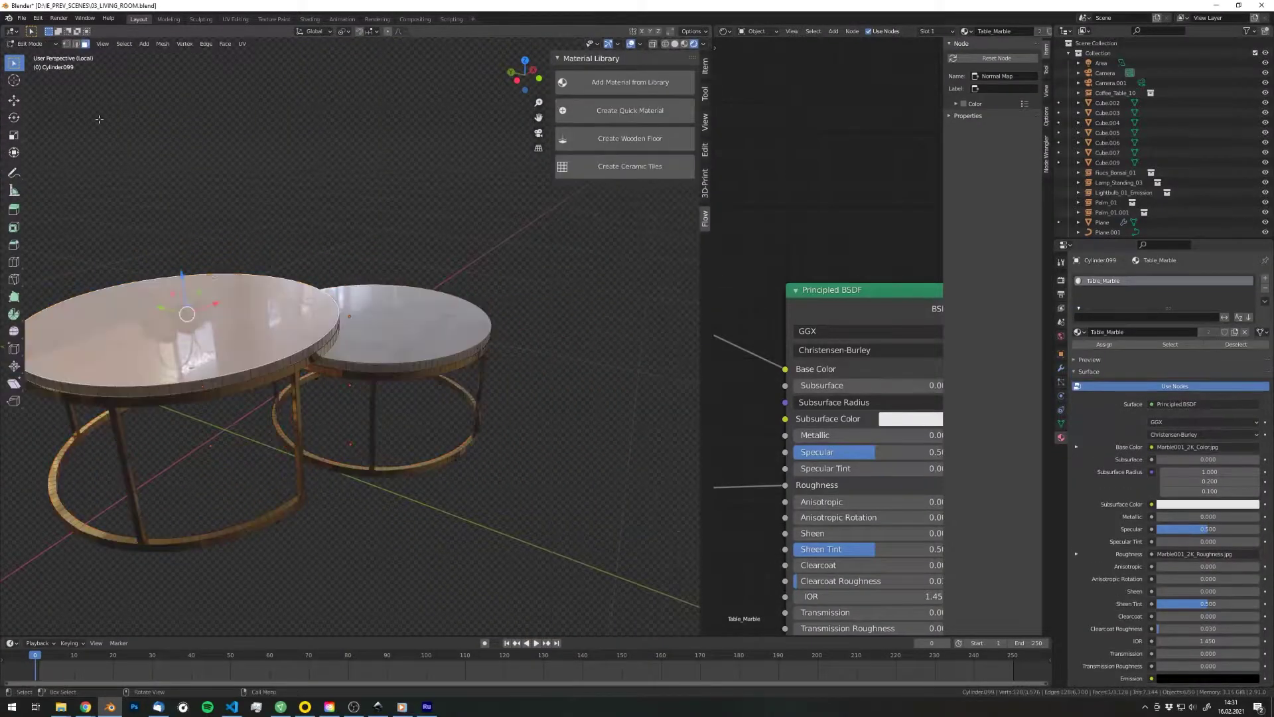
shift+click(398, 319)
key(i)
click(509, 316)
key(e)
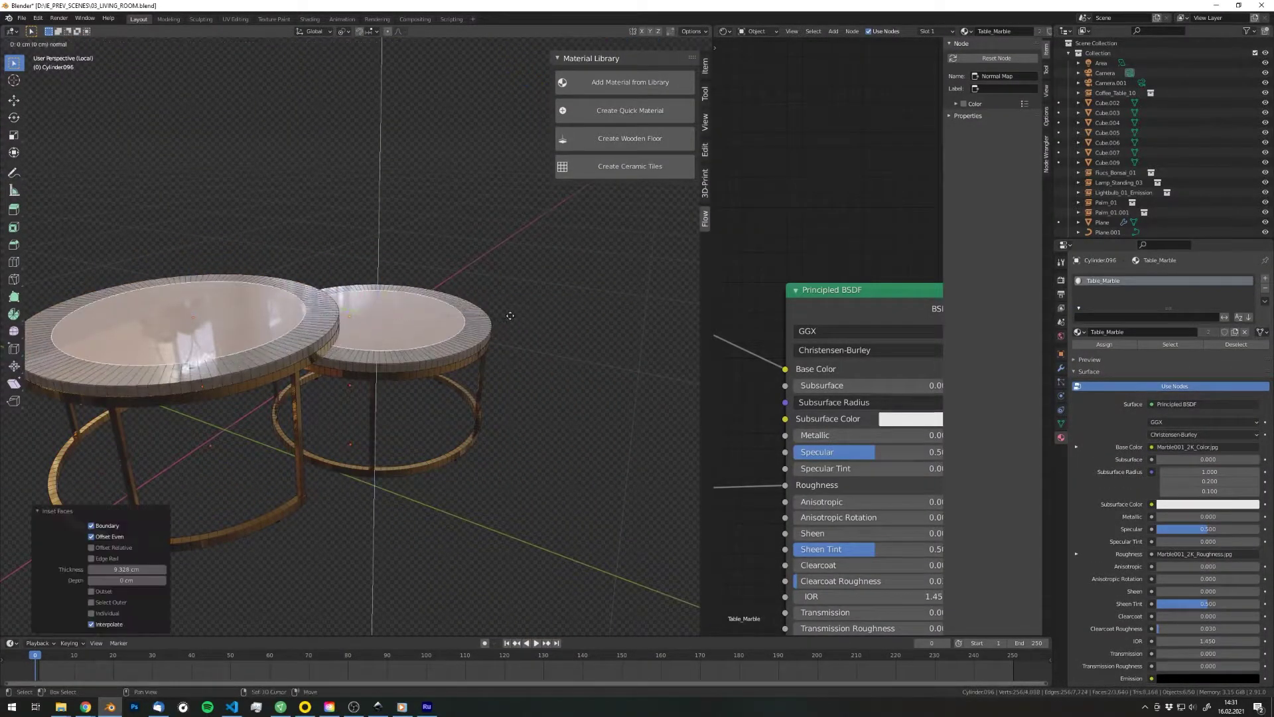
click(513, 322)
- Add the IE_Glass_Black material from the library's Glass category to the small table's inset top face
click(630, 82)
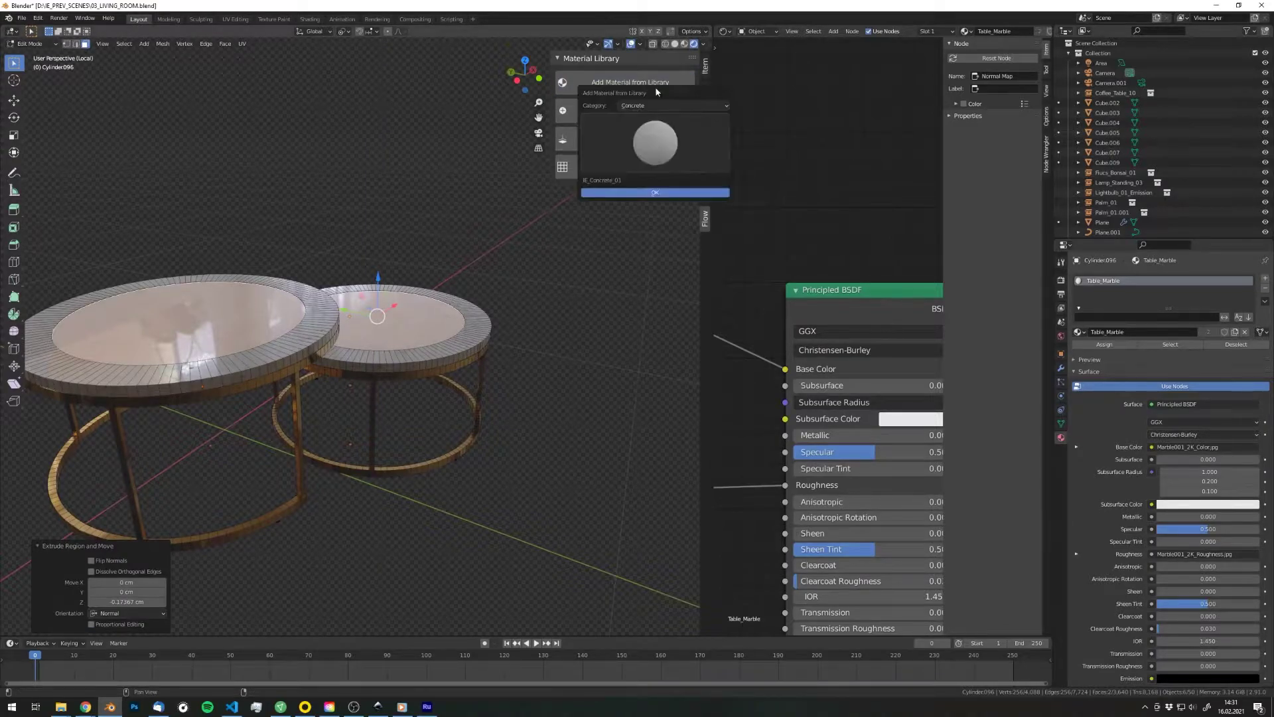
click(657, 105)
click(642, 193)
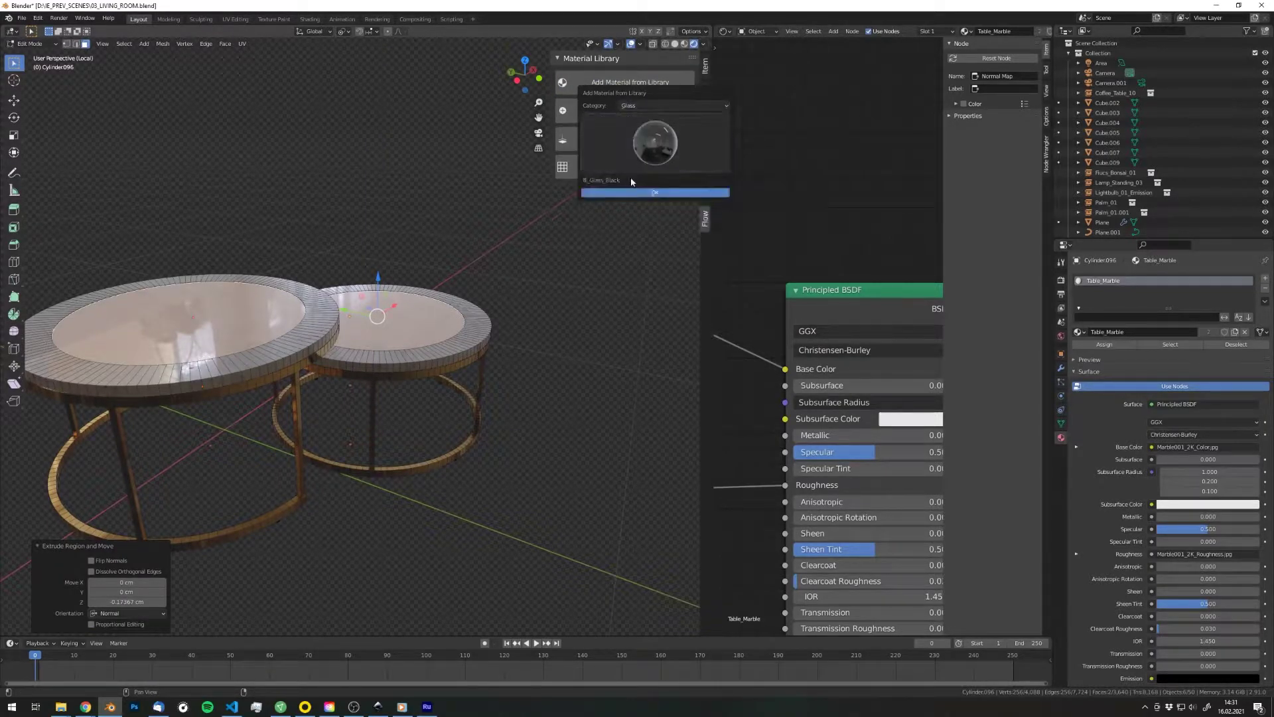
click(643, 193)
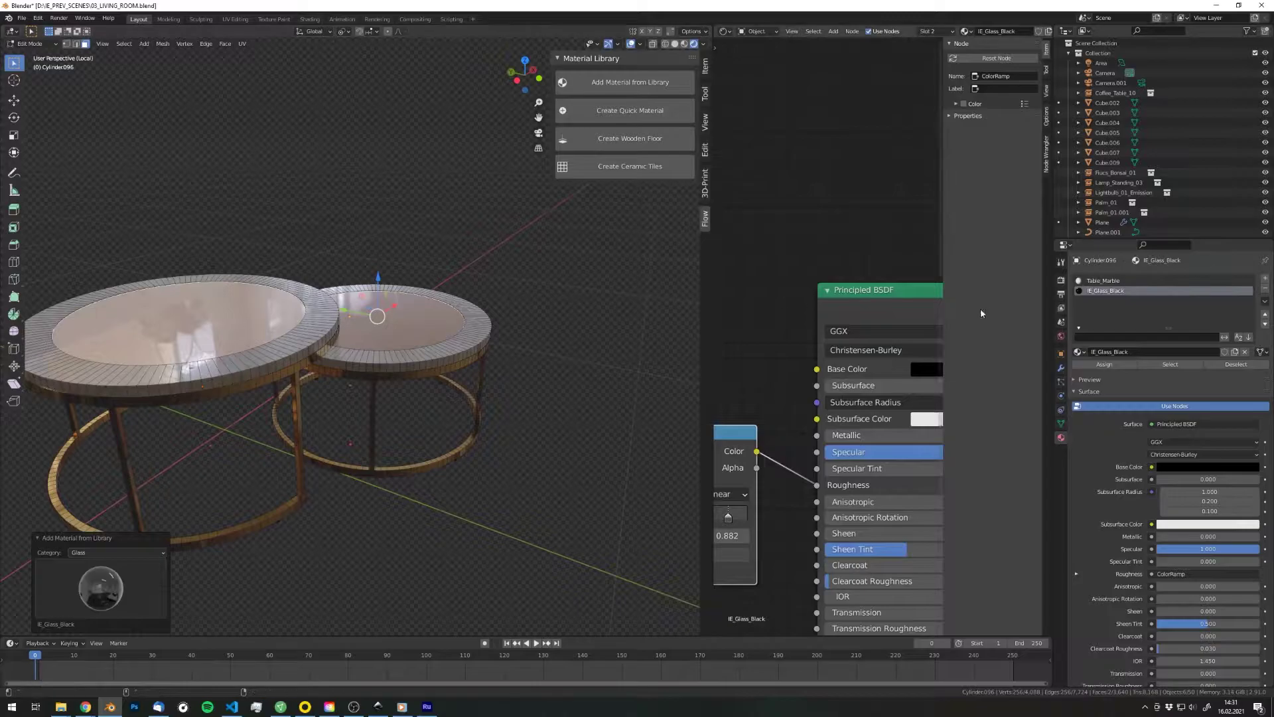
- Link the small table's materials to the large table and assign IE_Glass_Black to the large table's inset top face
key(Tab)
click(264, 340)
shift+click(425, 337)
key(ctrl+l)
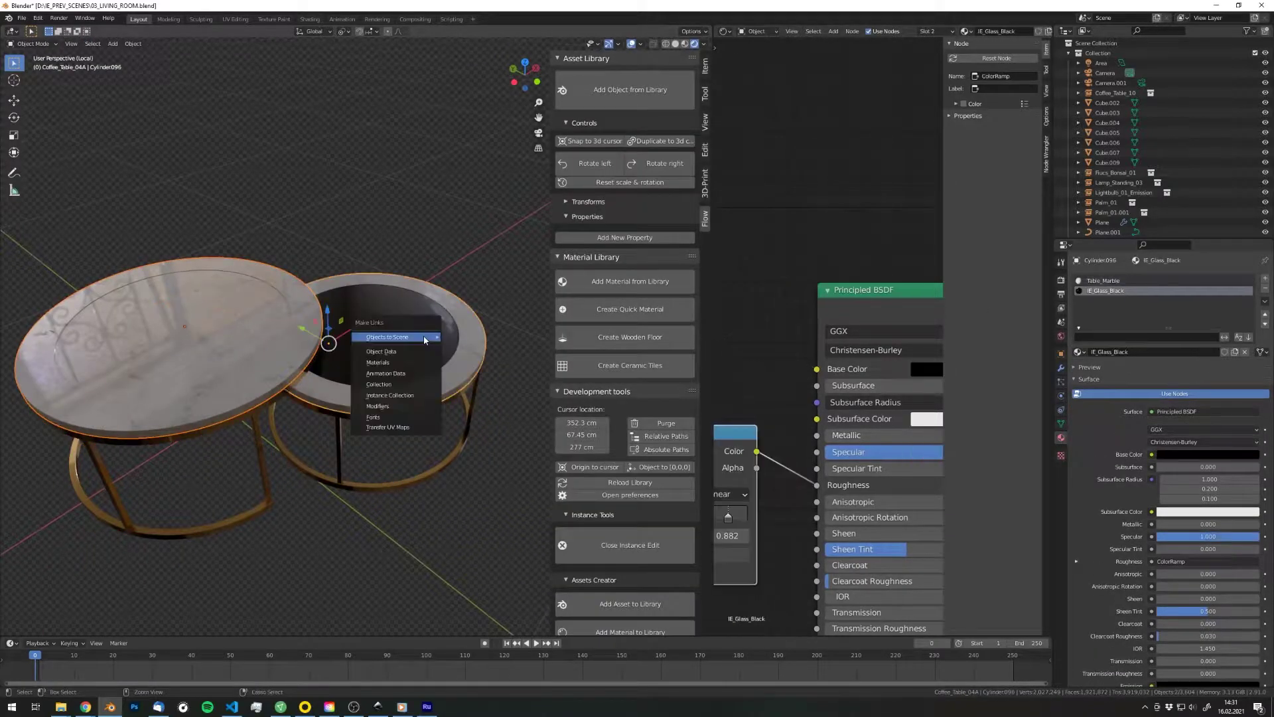
click(380, 363)
click(401, 332)
key(Tab)
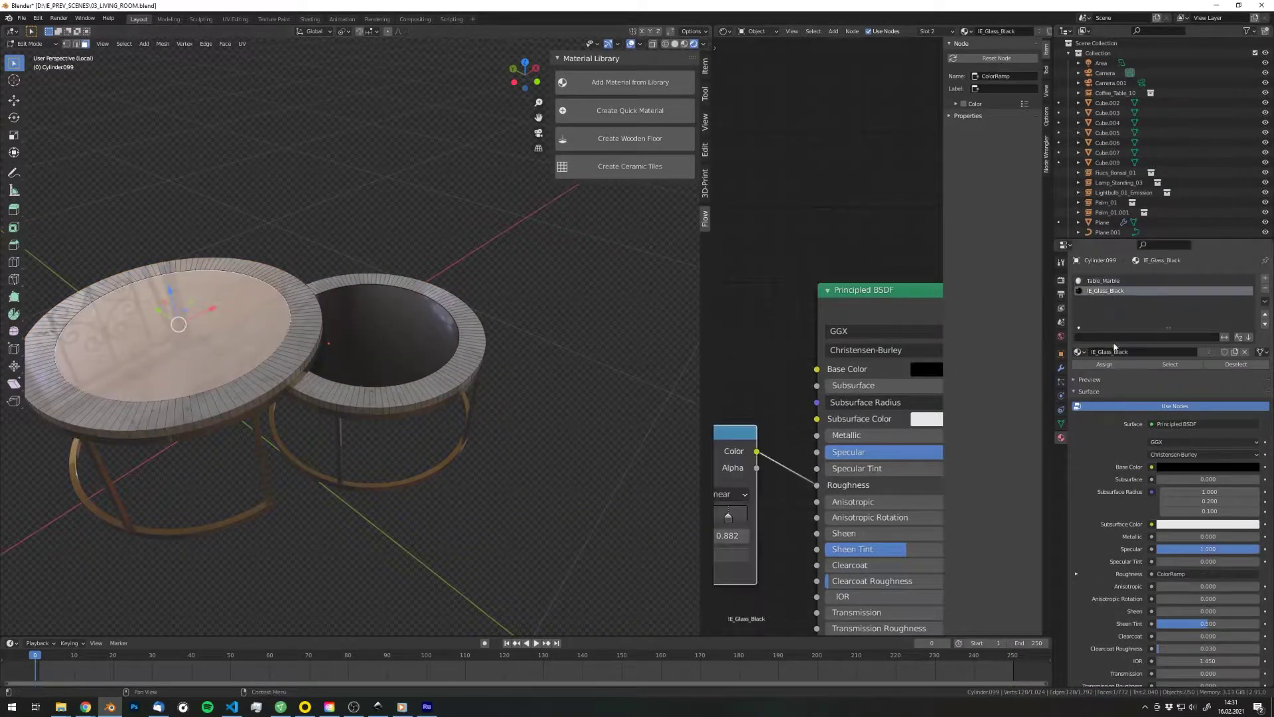
key(Tab)
- Close the coffee table's instance edit and return to the full living room scene
mouse_move(401, 332)
middle_down()
mouse_move(377, 396)
mouse_move(404, 352)
middle_up()
click(625, 549)
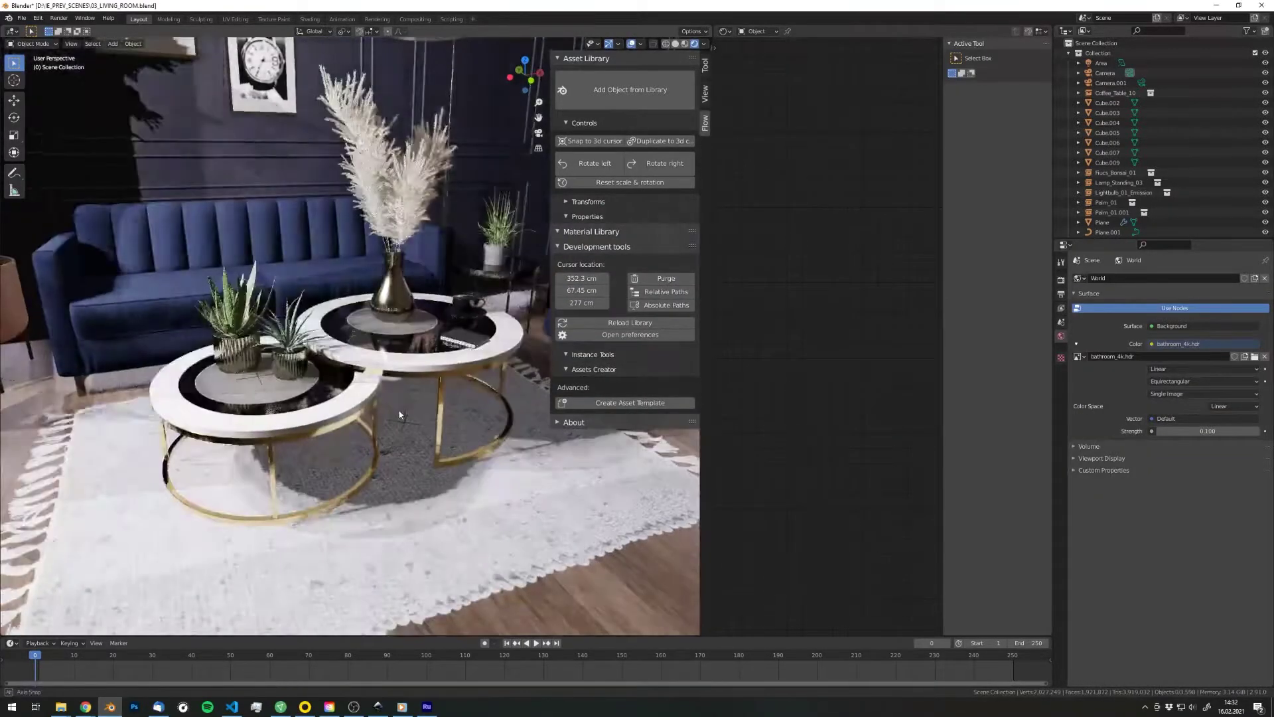
middle_drag(397, 409, 451, 398)
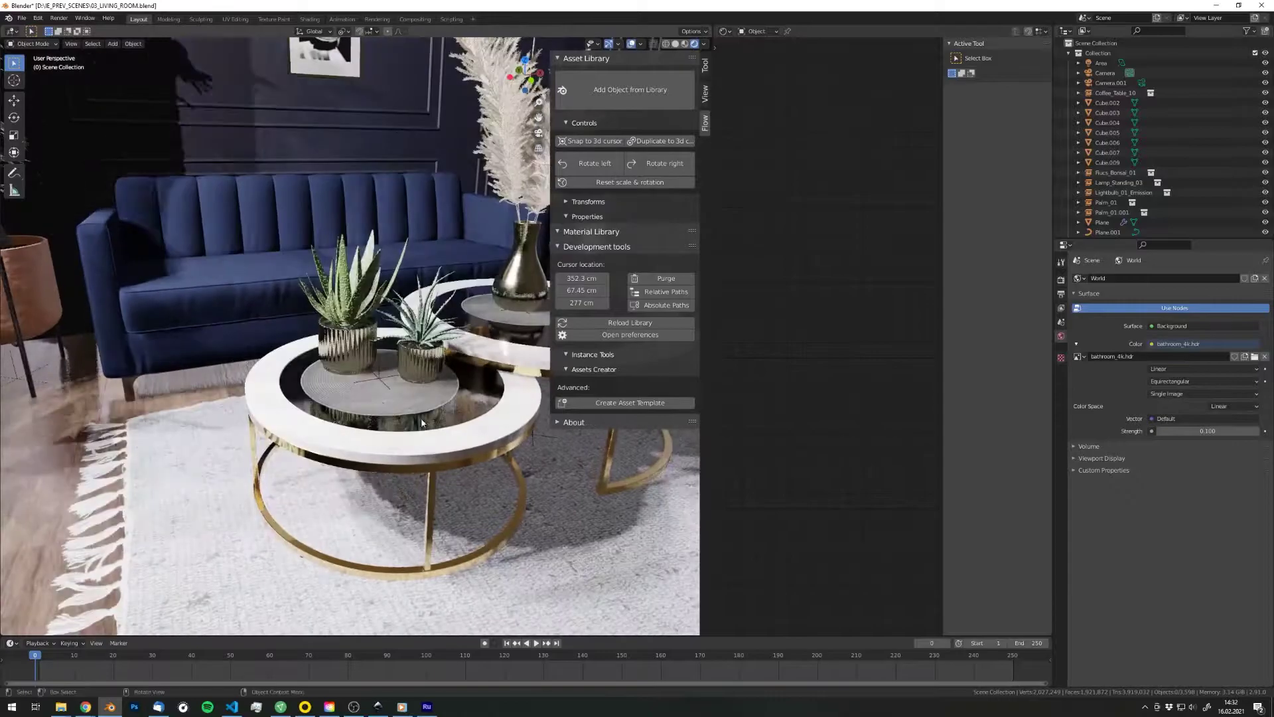
- Convert the aloe vera instance on the front coffee table to a single mesh
click(347, 298)
scroll(387, 359, up, 6)
scroll(387, 359, up, 4)
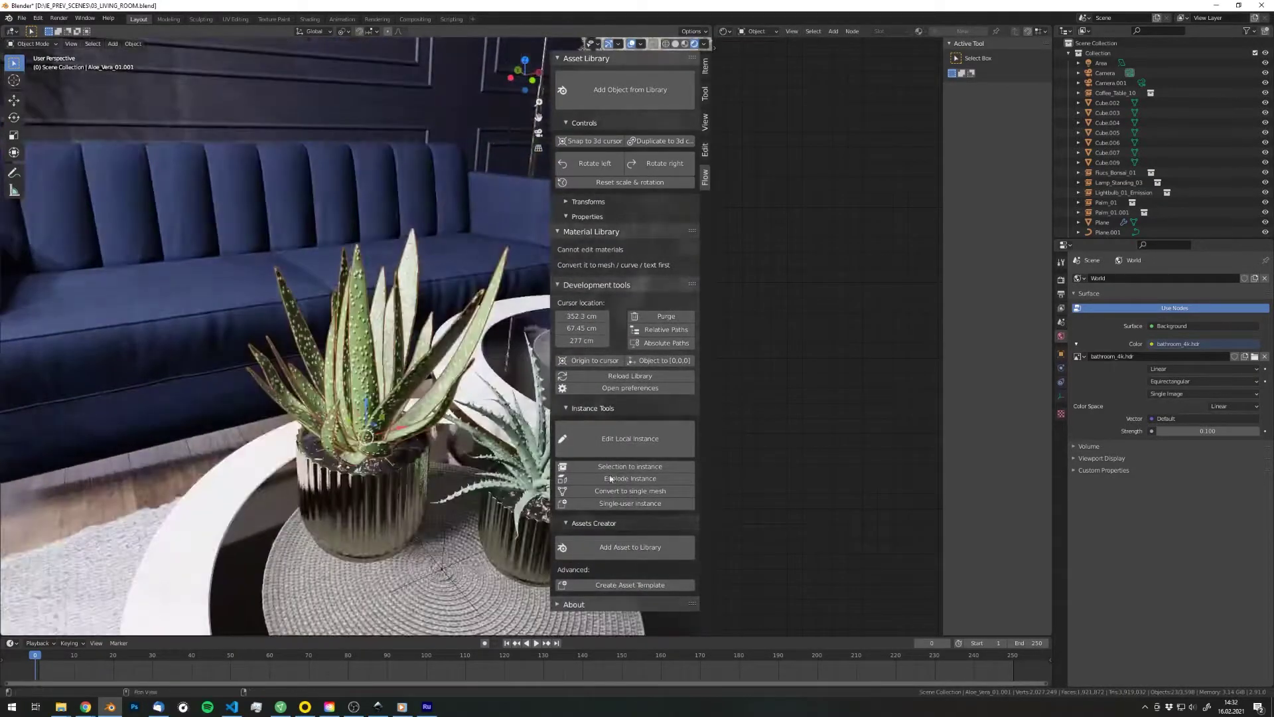
click(630, 491)
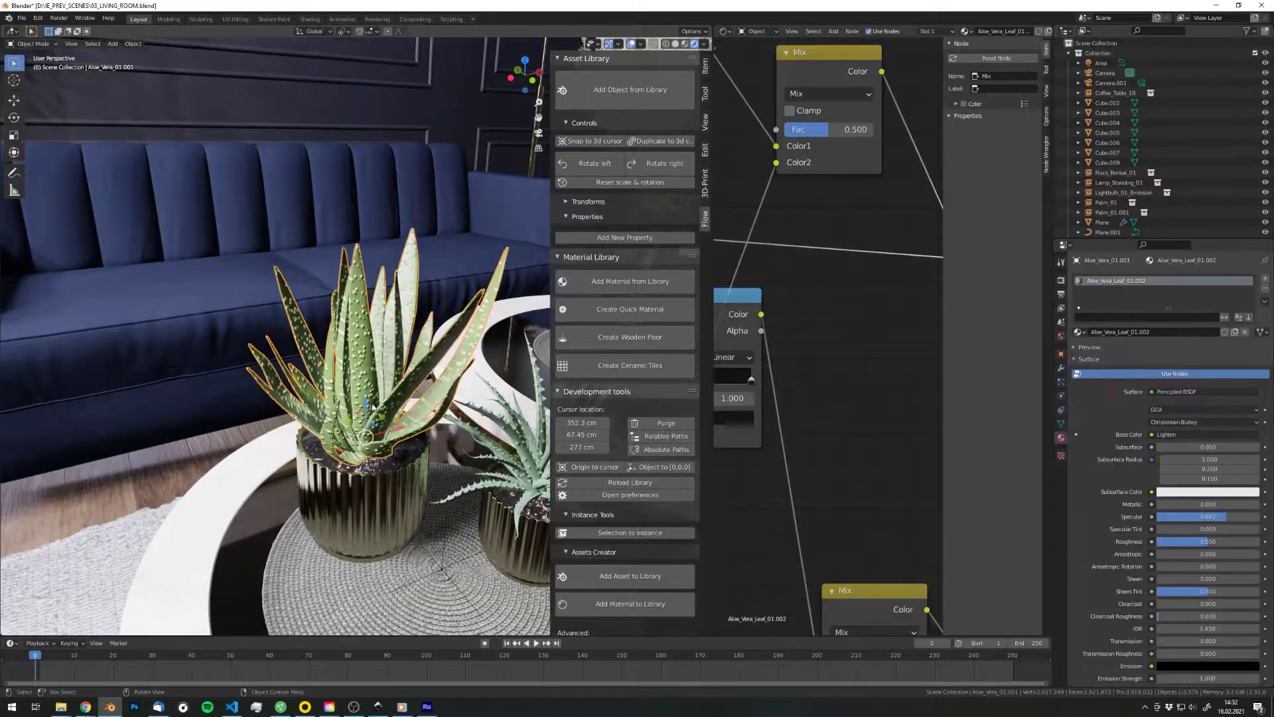
- Enter edit mode on the aloe leaves and lower the saturation of the Lighten node's second colour in their material
key(Tab)
scroll(436, 411, up, 2)
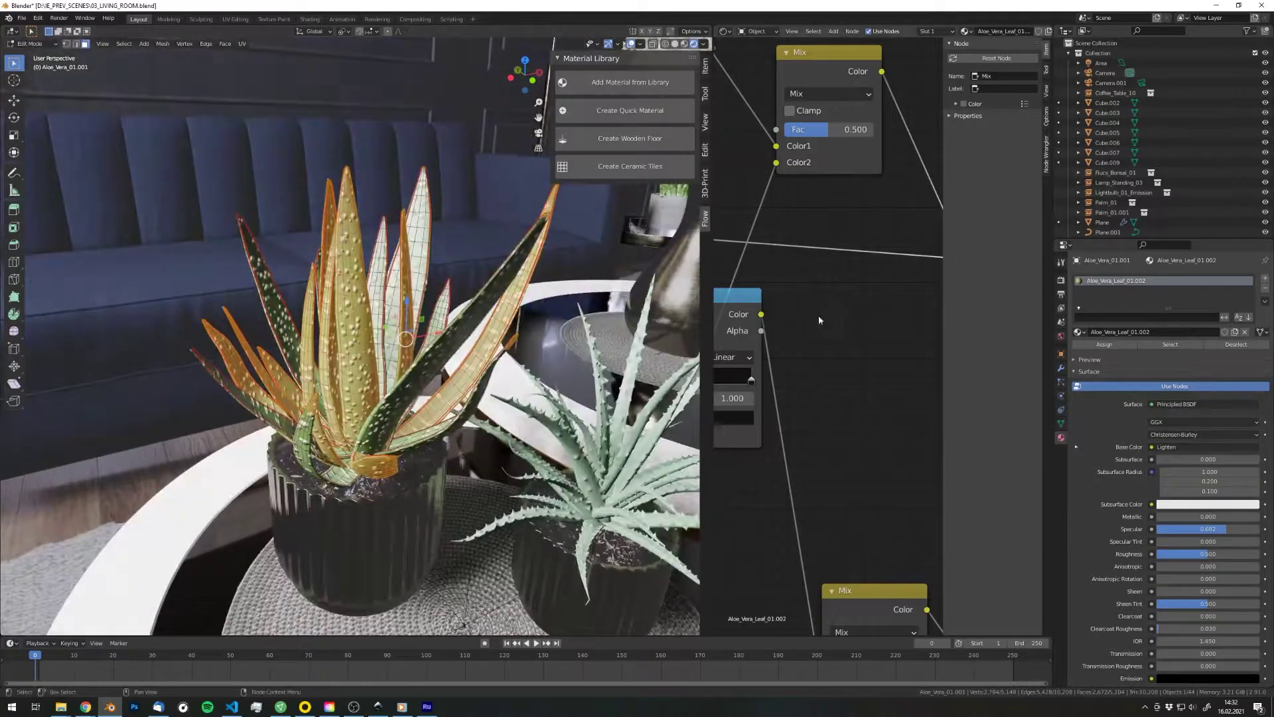
scroll(829, 338, down, 3)
key(n)
scroll(915, 312, up, 1)
click(923, 319)
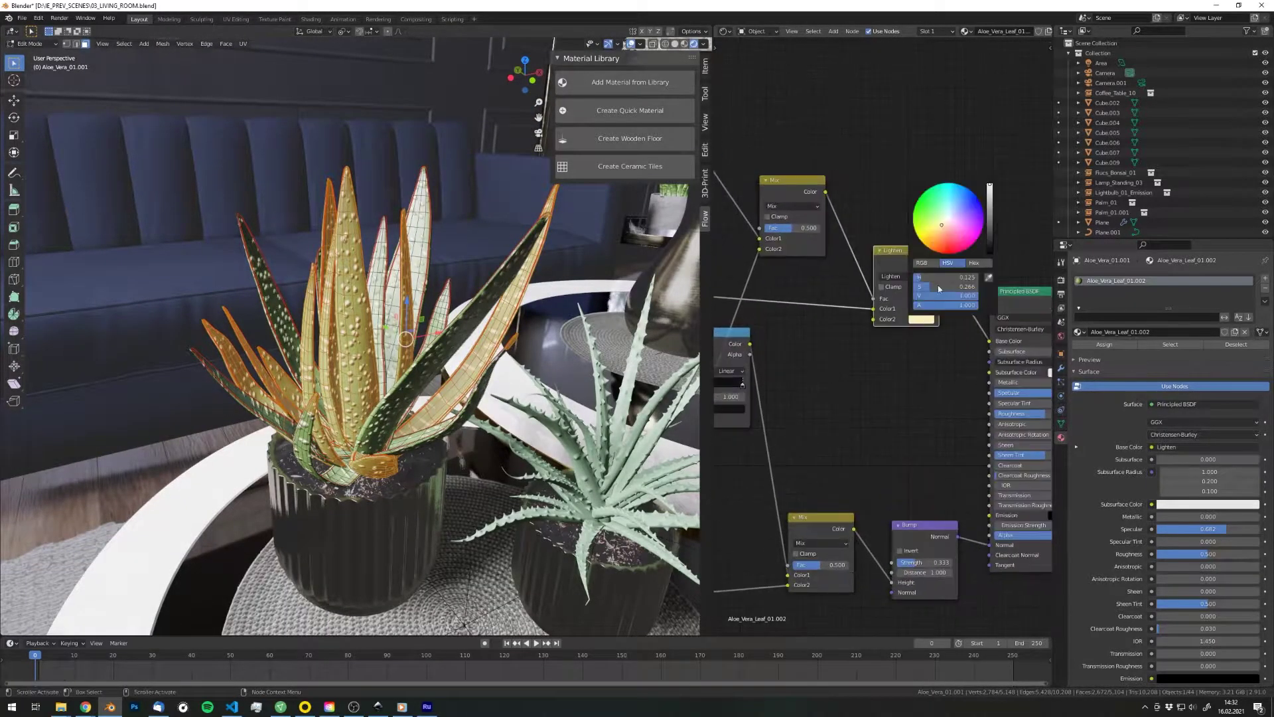
drag(944, 289, 881, 296)
- Examine the aloe leaf material's texture and colour ramp nodes, leave edit mode and review the living room scene
middle_drag(842, 411, 932, 397)
scroll(932, 398, down, 3)
middle_drag(889, 353, 1022, 352)
scroll(1022, 352, down, 2)
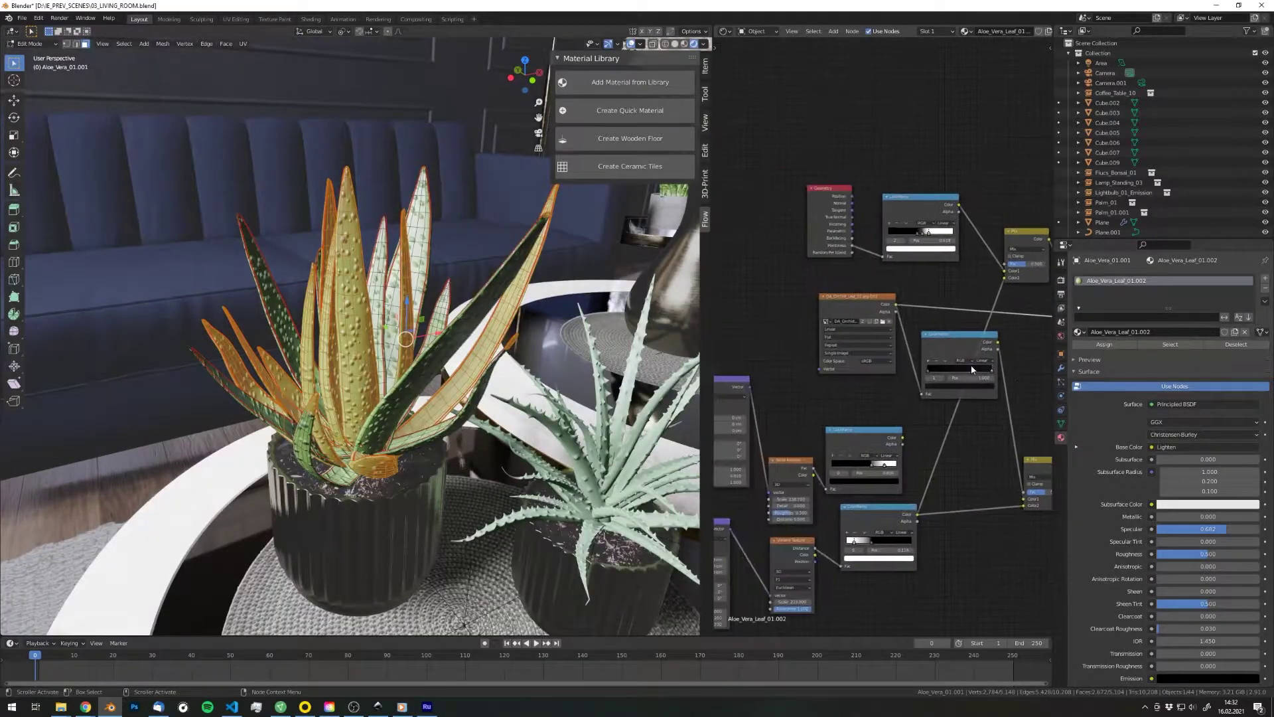
key(Tab)
scroll(425, 524, down, 8)
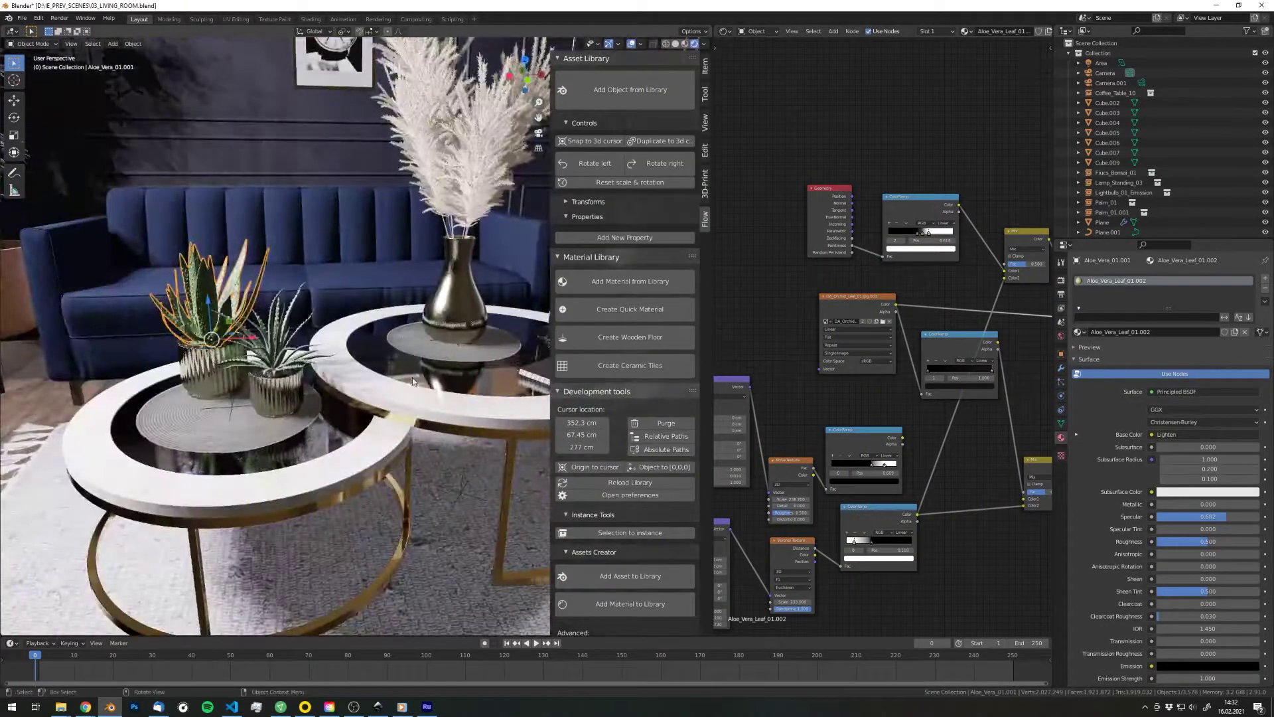
click(428, 527)
scroll(431, 531, down, 3)
middle_drag(428, 496, 448, 388)
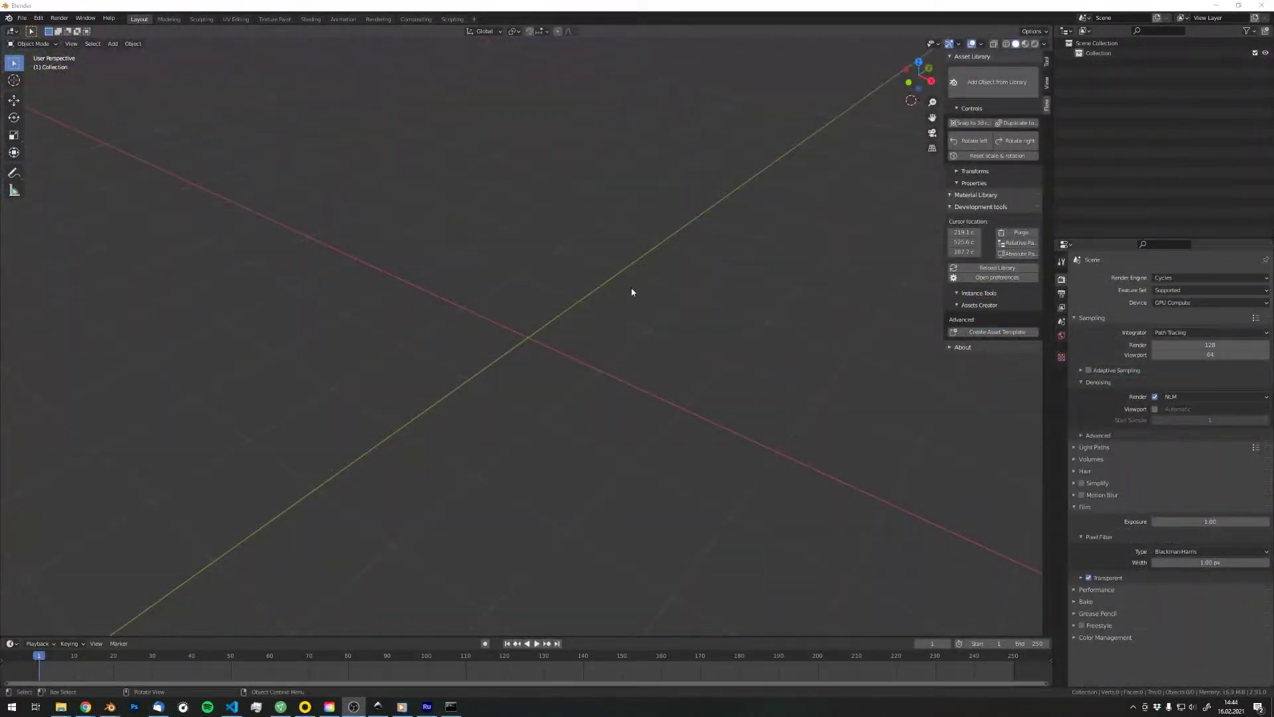
- Add a 200 cm cube at the 3D cursor near the origin of the empty scene
middle_drag(632, 292, 526, 321)
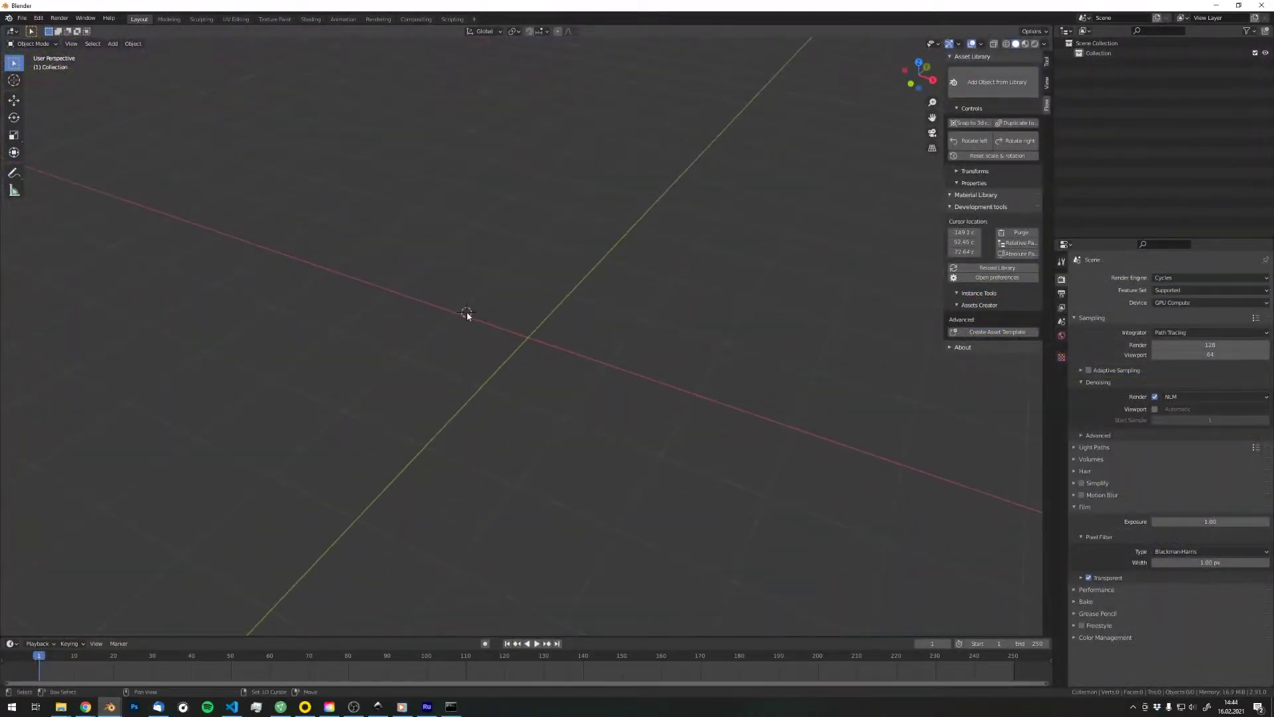
key(shift+a)
mouse_move(468, 313)
click(517, 323)
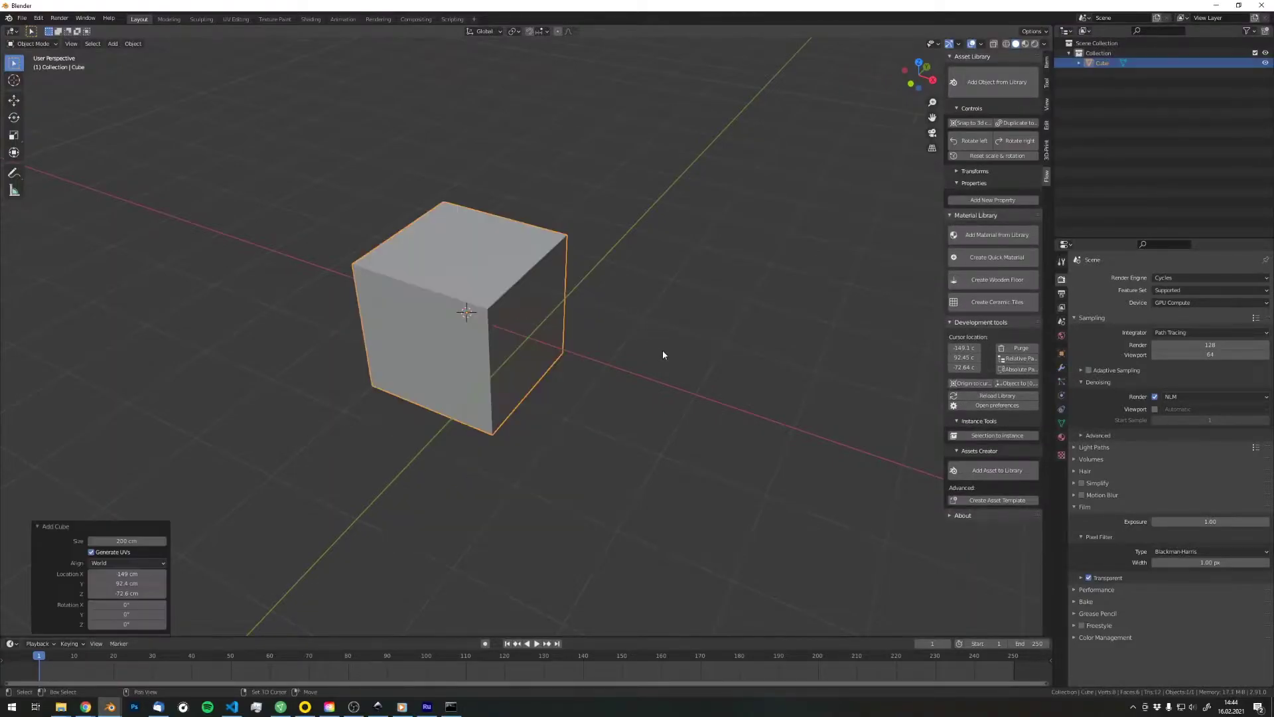
- Add a second cube at the first cube's upper rear corner, scale it down and raise it slightly along Z
key(shift+a)
mouse_move(517, 249)
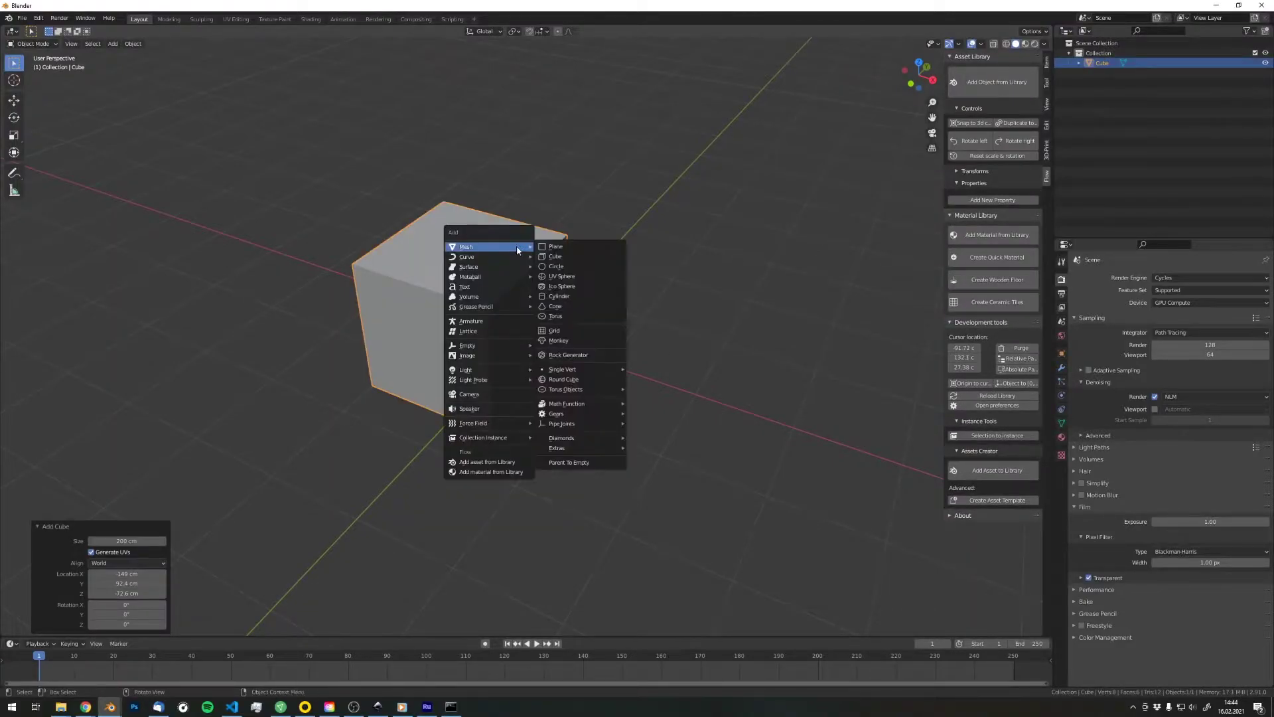
click(578, 257)
key(s)
click(592, 263)
key(g)
key(z)
click(583, 248)
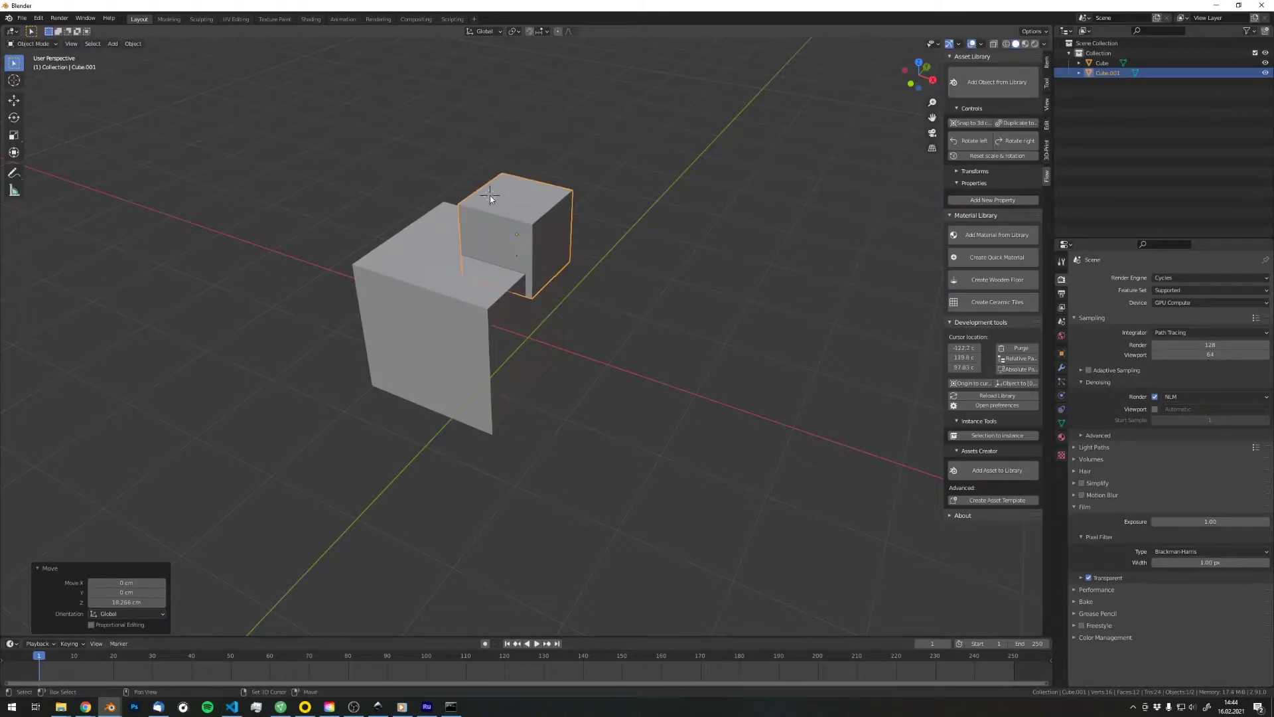
- Add an ico sphere on top of the cubes, scale it down, raise it about 14 cm and shift it horizontally
key(shift+a)
mouse_move(505, 197)
click(535, 235)
key(s)
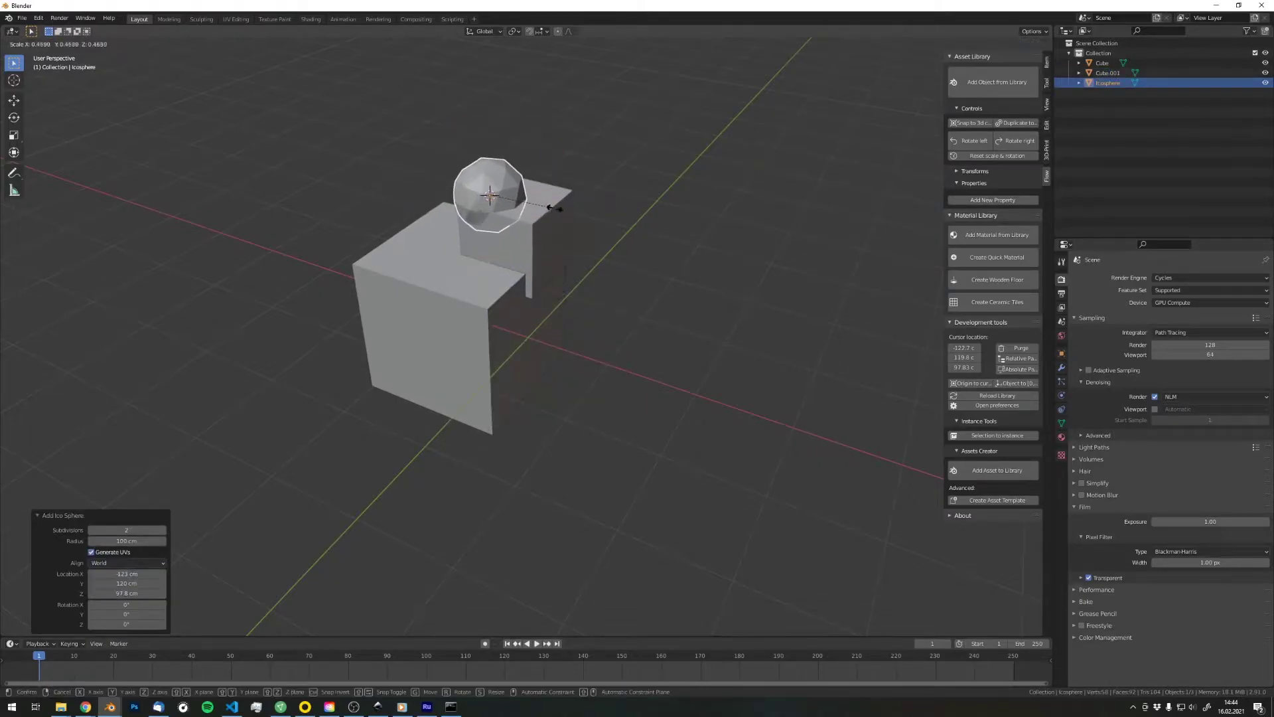
click(563, 233)
key(g)
key(z)
click(582, 217)
middle_drag(582, 217, 601, 256)
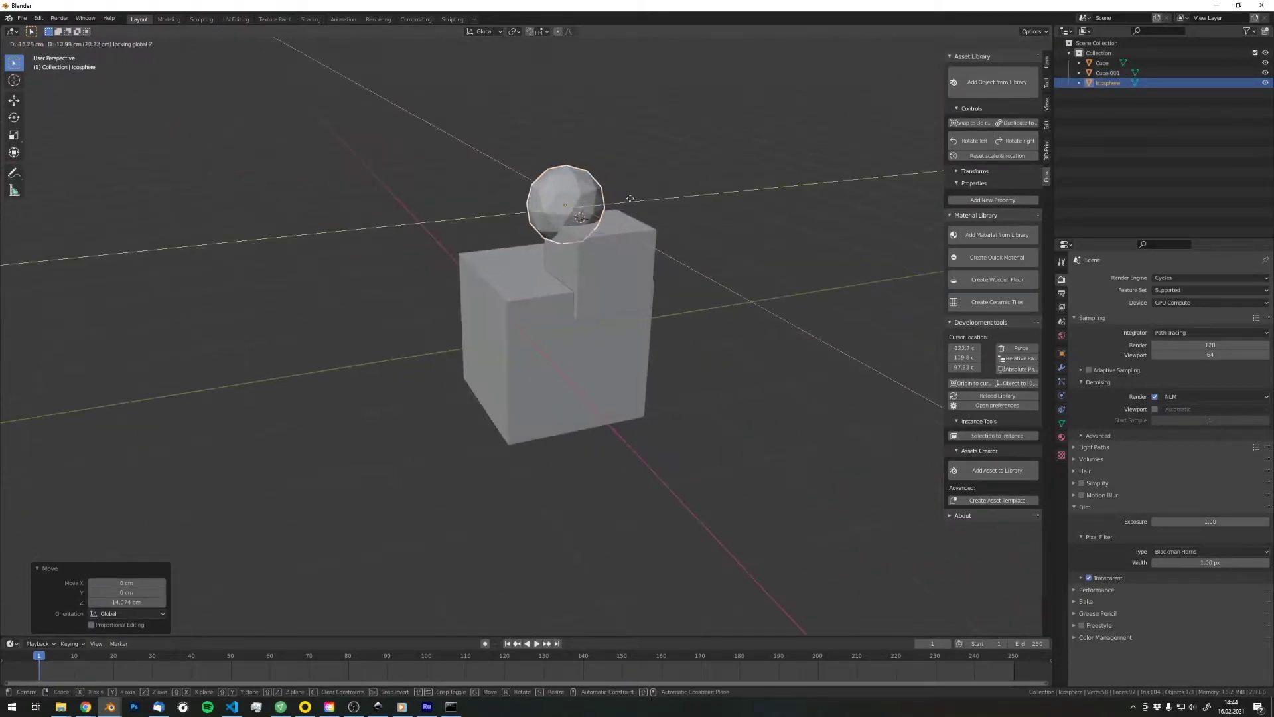
- Select the ico sphere and both cubes and convert the selection to an instance named Instance
shift+click(609, 262)
shift+click(578, 356)
middle_drag(579, 356, 677, 345)
middle_drag(550, 370, 569, 438)
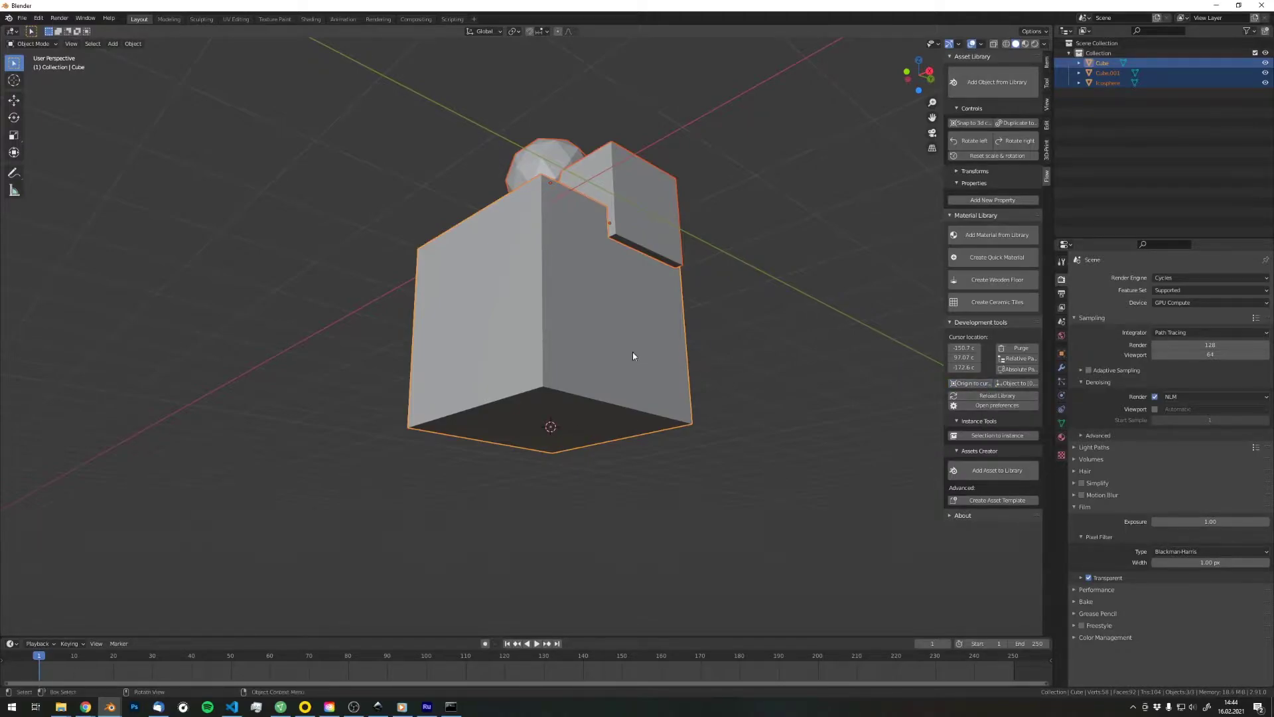
middle_drag(638, 358, 674, 405)
scroll(674, 404, down, 4)
middle_drag(606, 358, 603, 394)
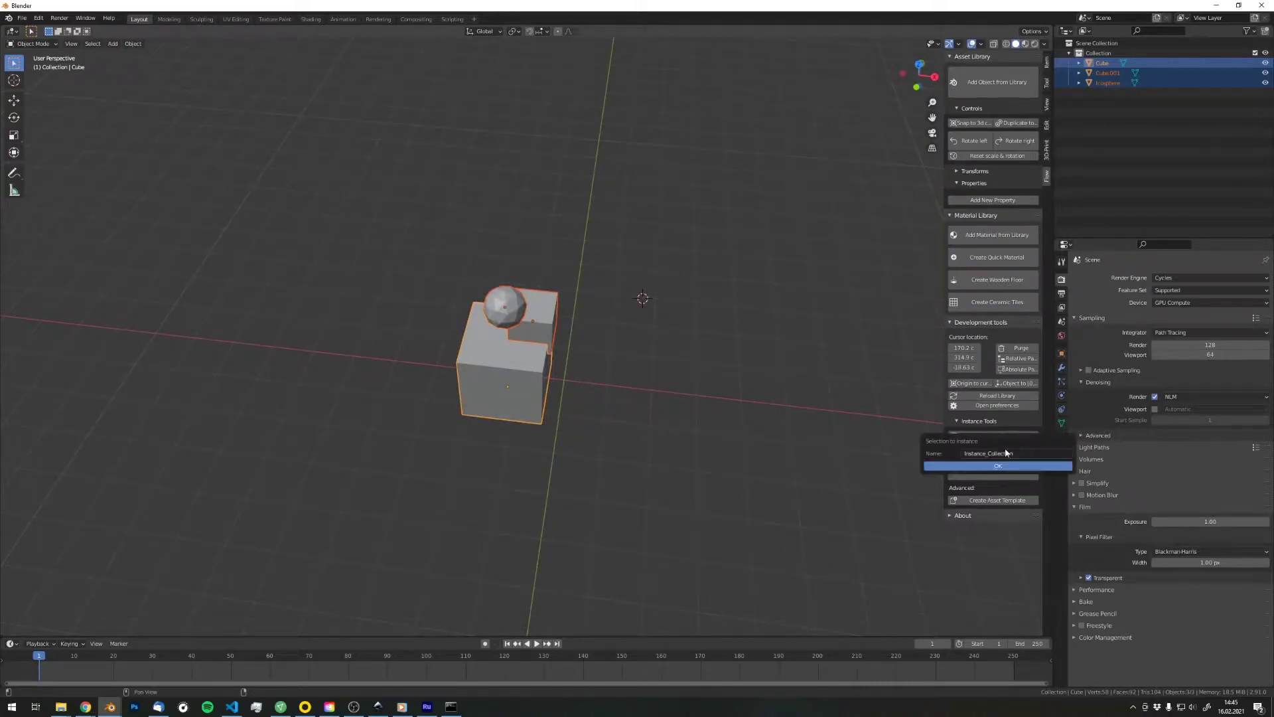
click(1005, 453)
click(1010, 466)
scroll(642, 441, up, 3)
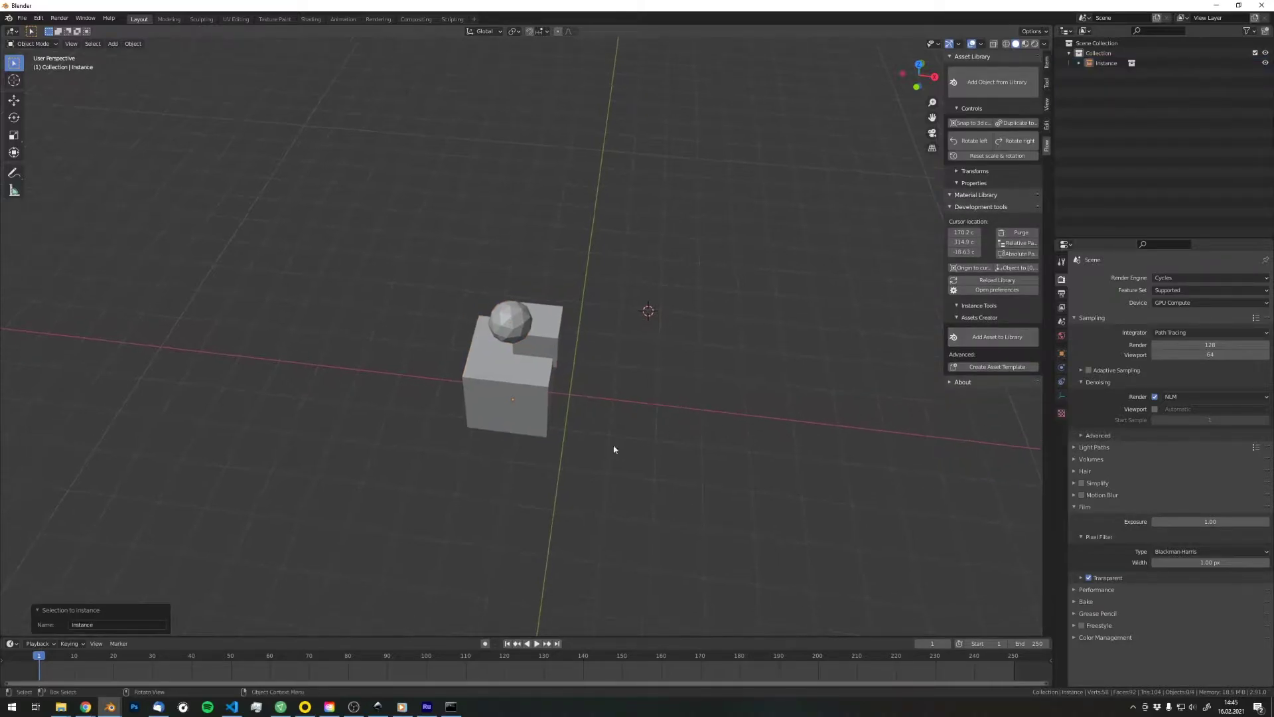
key(g)
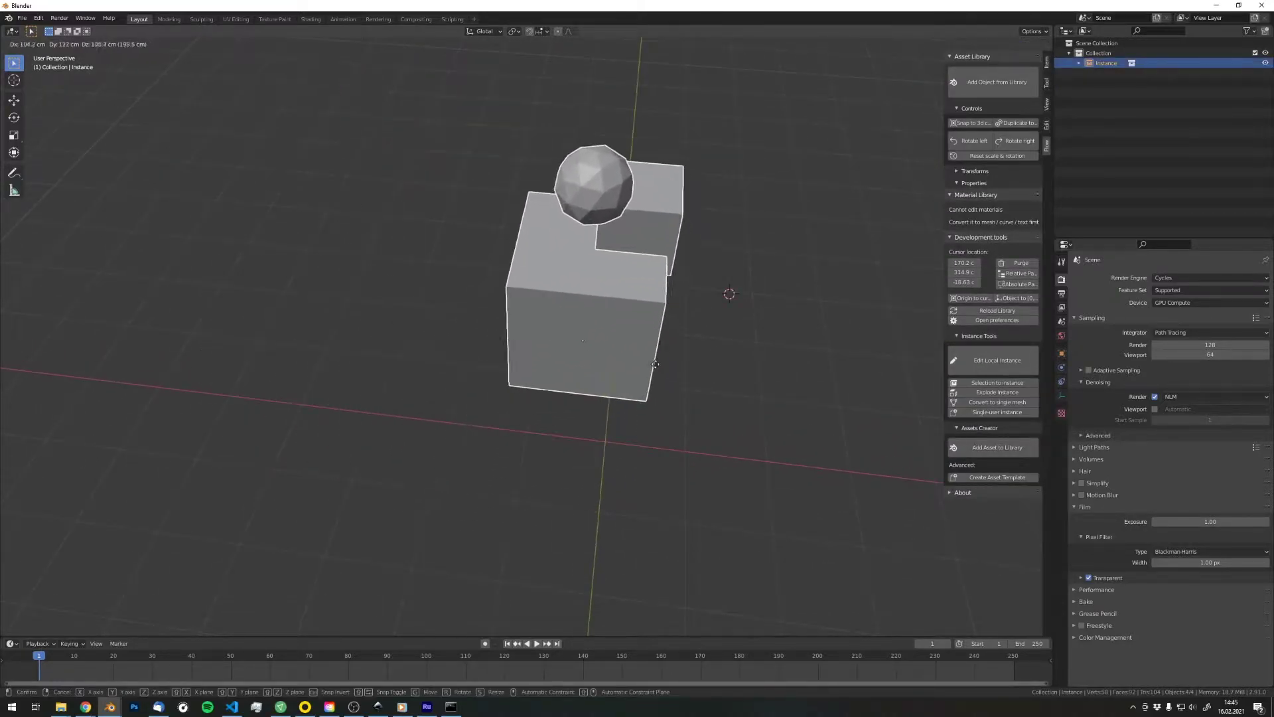
right_click(704, 348)
scroll(720, 338, down, 3)
- Place the 3D cursor beside the instance, add a plane there and scale it up about 5 times
shift+right_click(742, 320)
key(shift+a)
key(Escape)
key(shift+a)
mouse_move(716, 316)
click(787, 322)
scroll(704, 335, down, 3)
key(s)
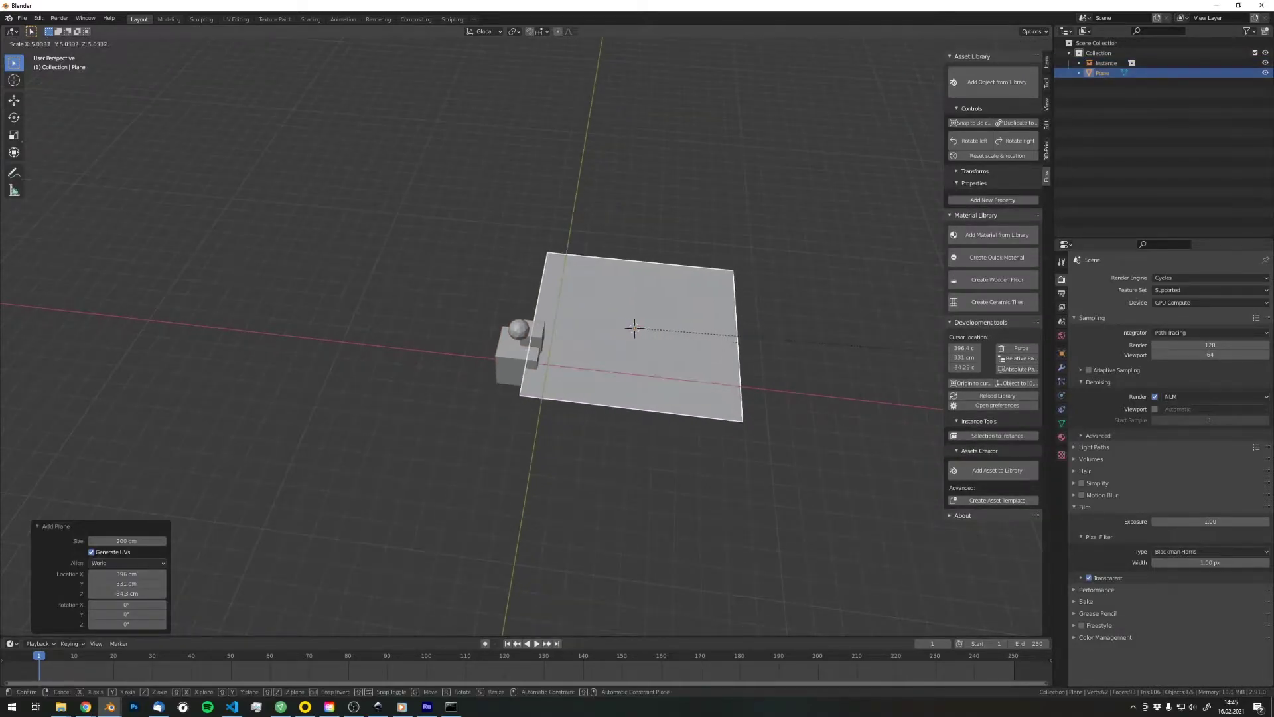
click(876, 346)
- Move the instance off the plane, about 478 cm in the negative X direction
click(522, 353)
key(g)
click(424, 334)
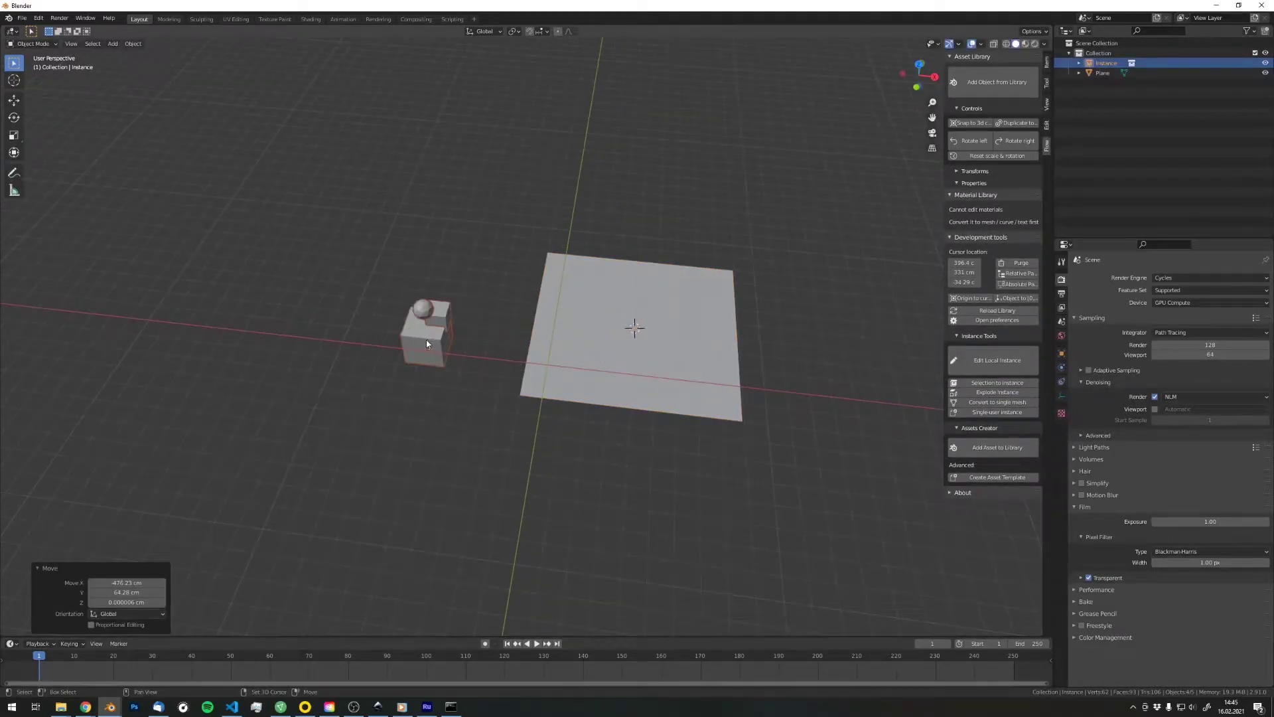
- Duplicate the instance twice in a row towards the plane at constant height, the first copy about 317 cm along X
key(shift+d)
key(shift+z)
click(550, 345)
key(shift+d)
key(shift+z)
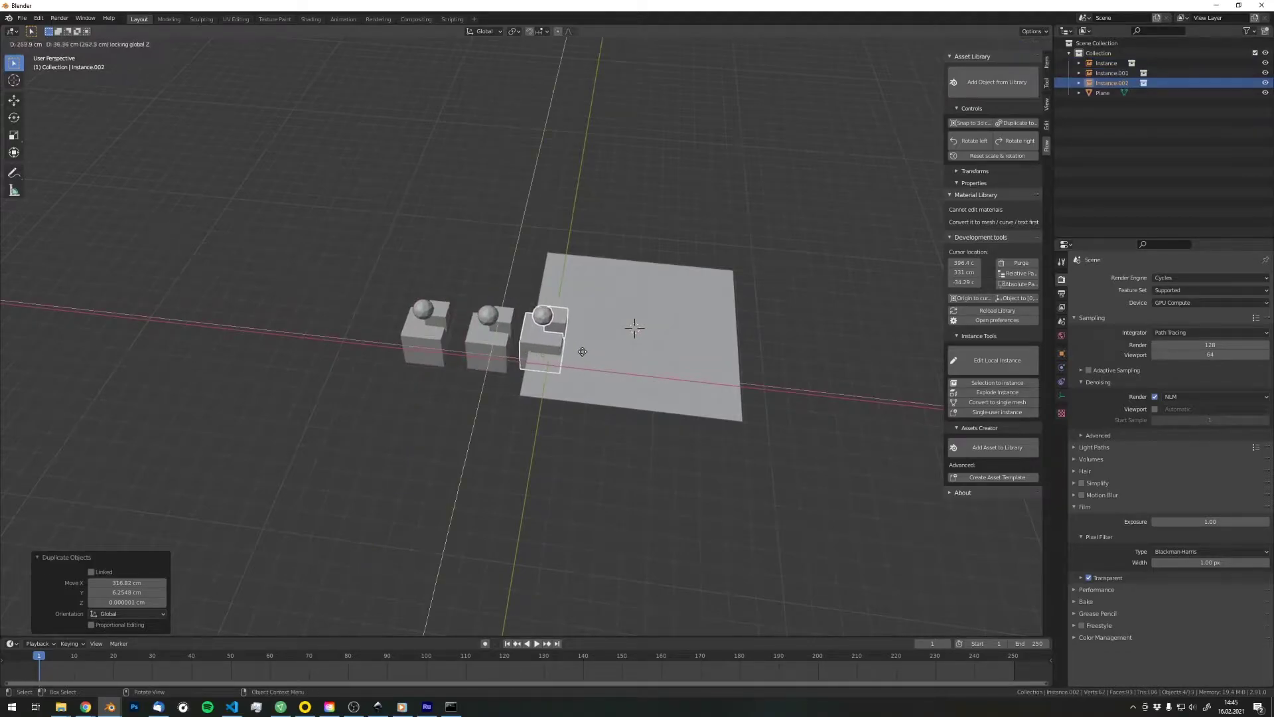
- Duplicate the instance to the 3D cursor at two spots on the far half of the plane
key(ctrl+d)
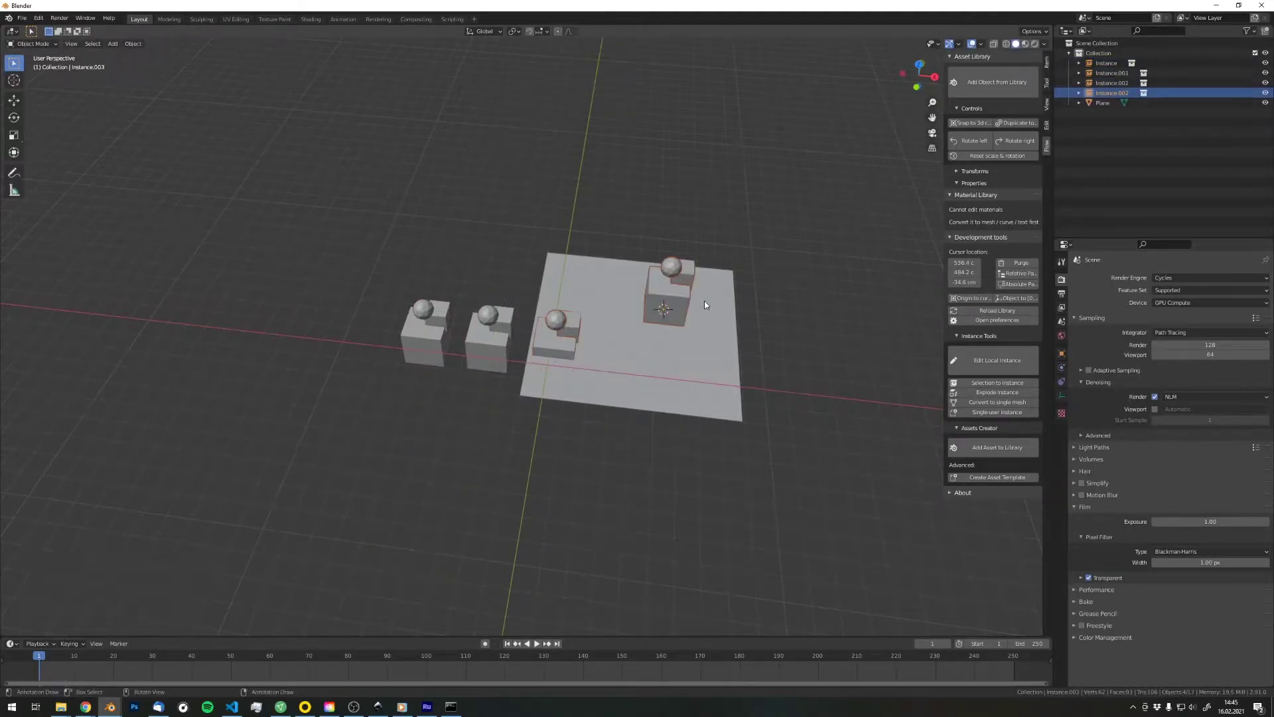
shift+right_click(582, 285)
key(ctrl+d)
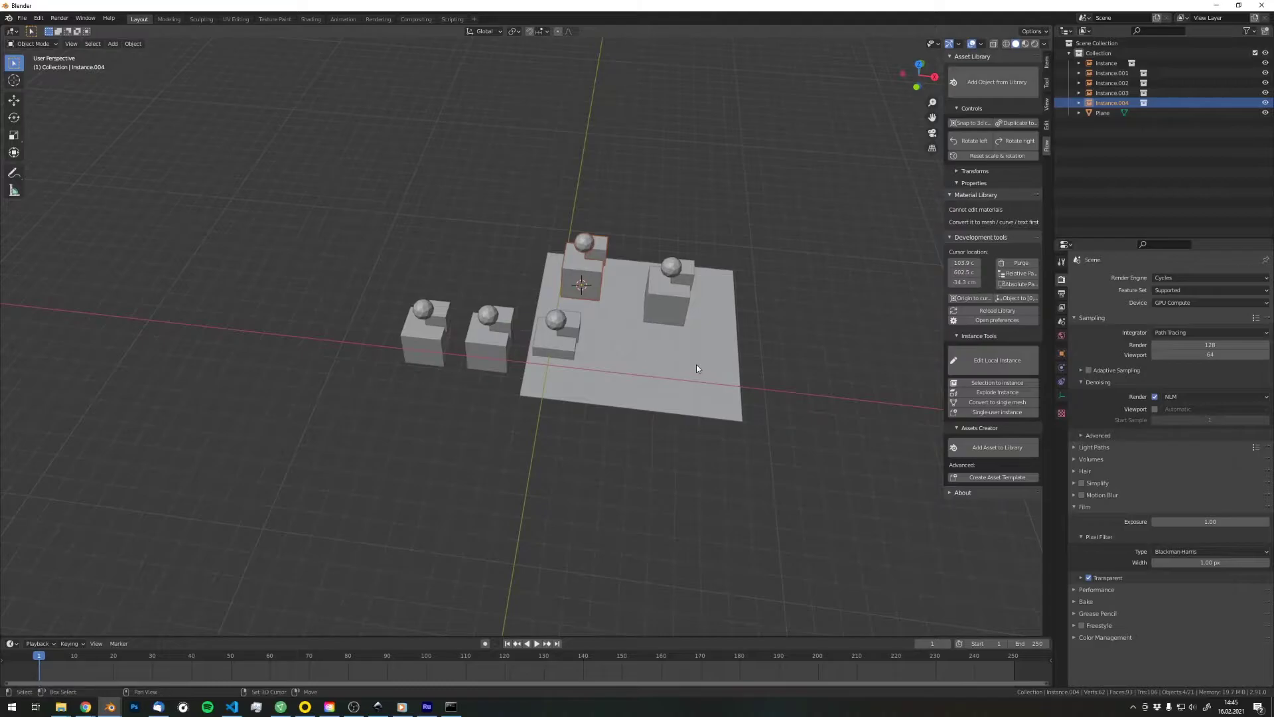
- Add a collection instance of Instance on the near part of the plane and move it horizontally into place
key(shift+a)
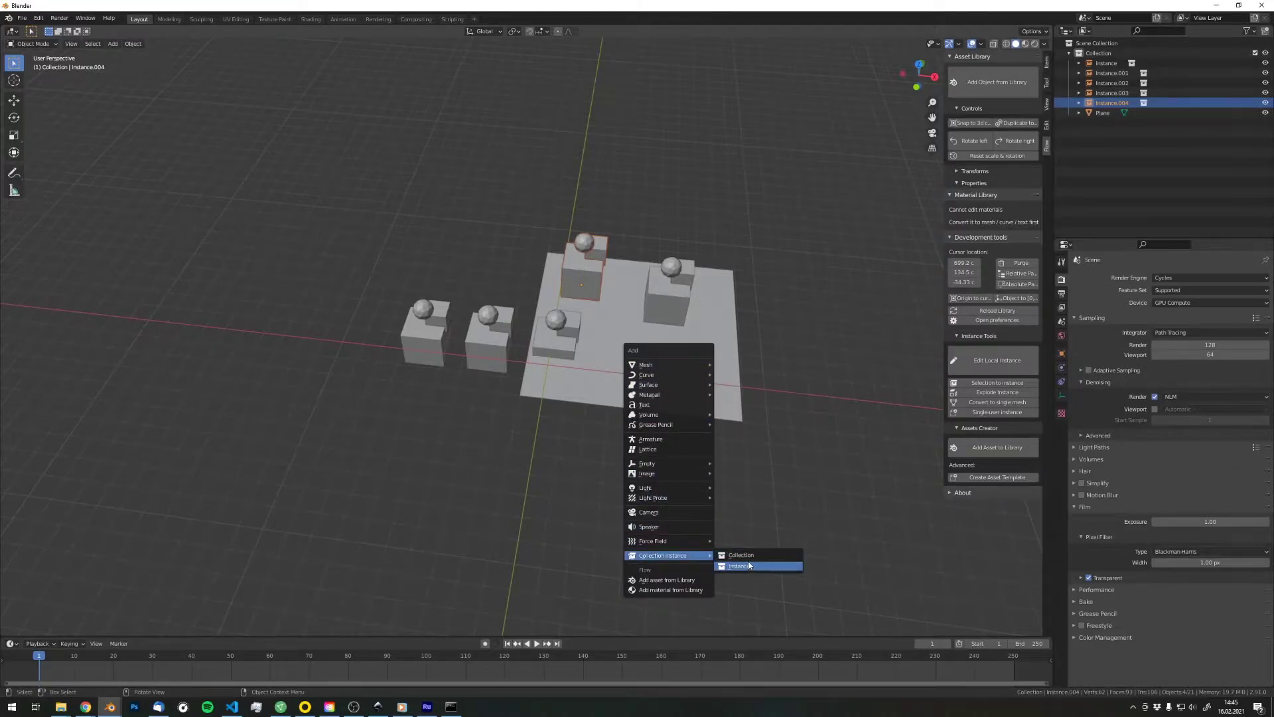
click(749, 565)
scroll(763, 411, up, 3)
key(g)
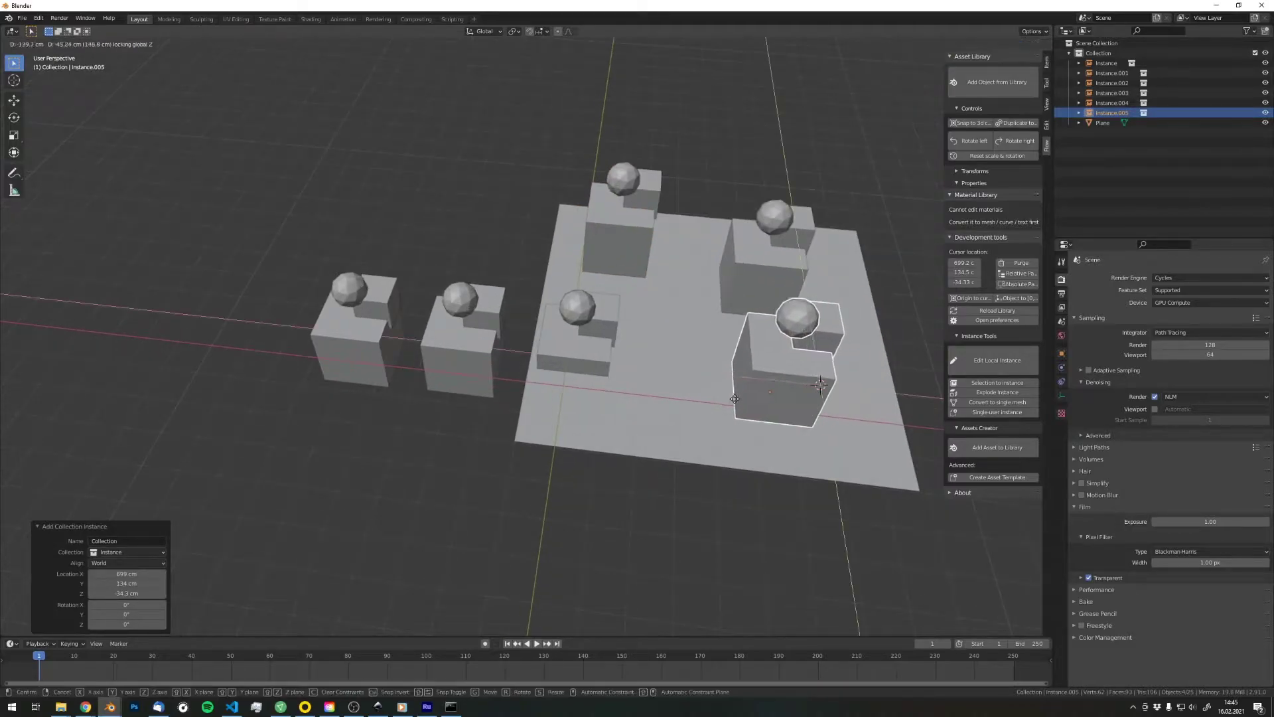
click(785, 404)
- Move the instance at the plane's edge across the plane at constant height, about 45 cm along X and 221 cm along Y
middle_drag(784, 404, 750, 337)
scroll(750, 336, up, 3)
click(563, 336)
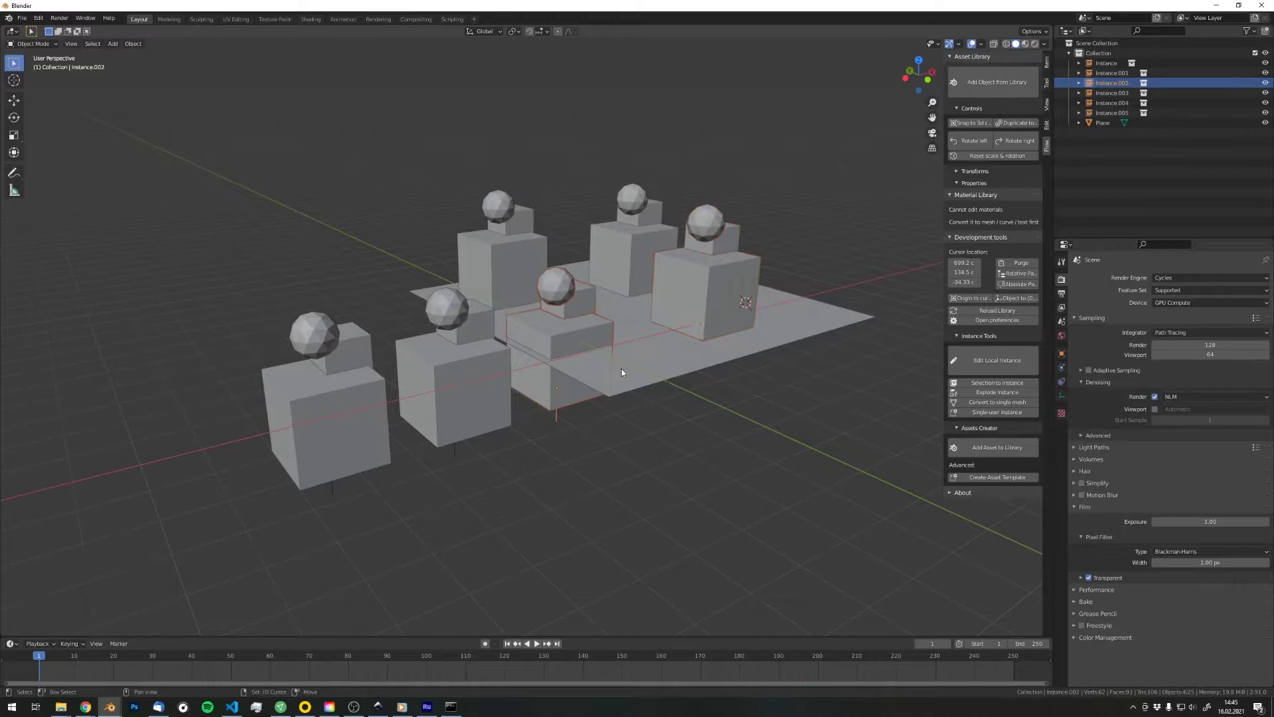
middle_drag(623, 374, 649, 380)
key(g)
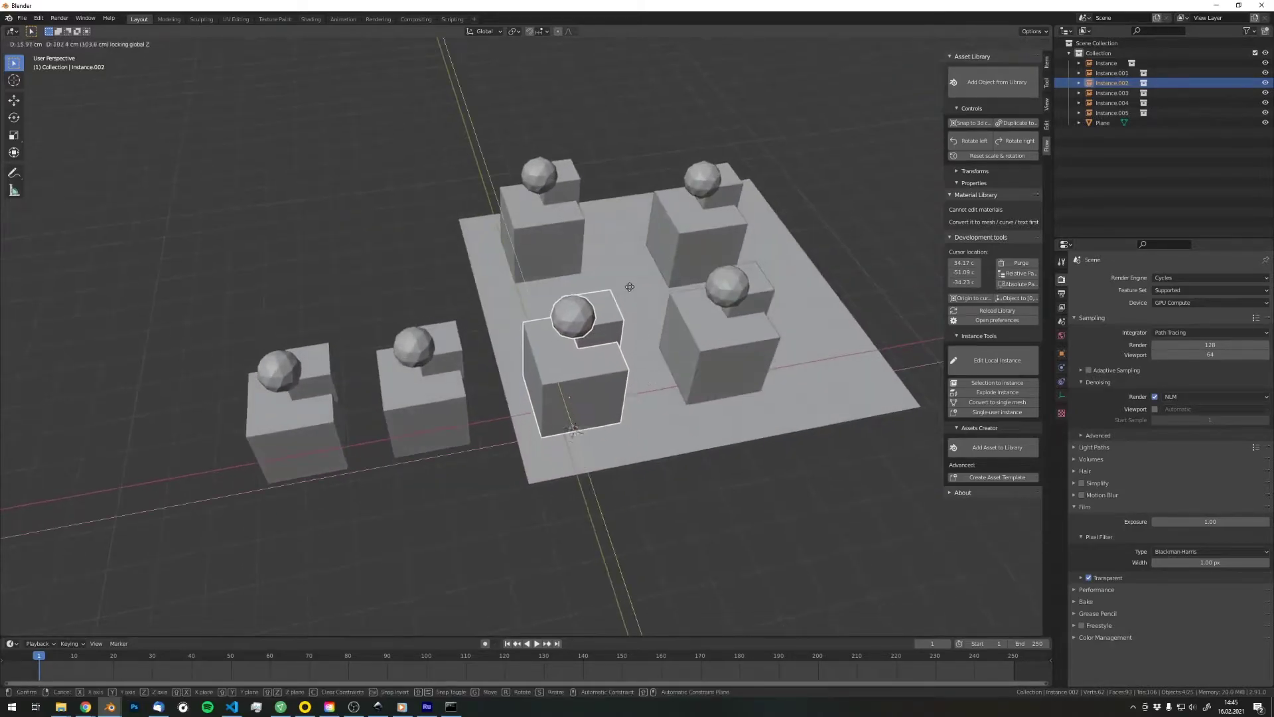
click(629, 259)
middle_drag(629, 259, 722, 332)
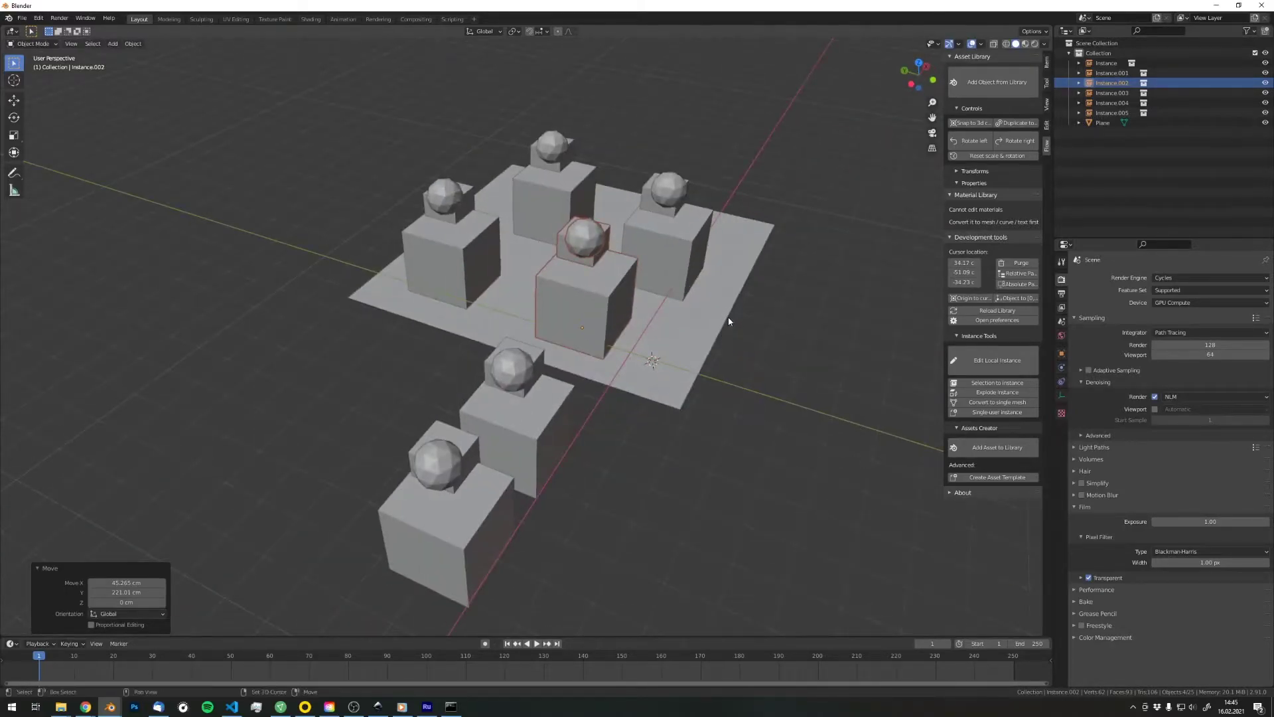
scroll(727, 316, up, 3)
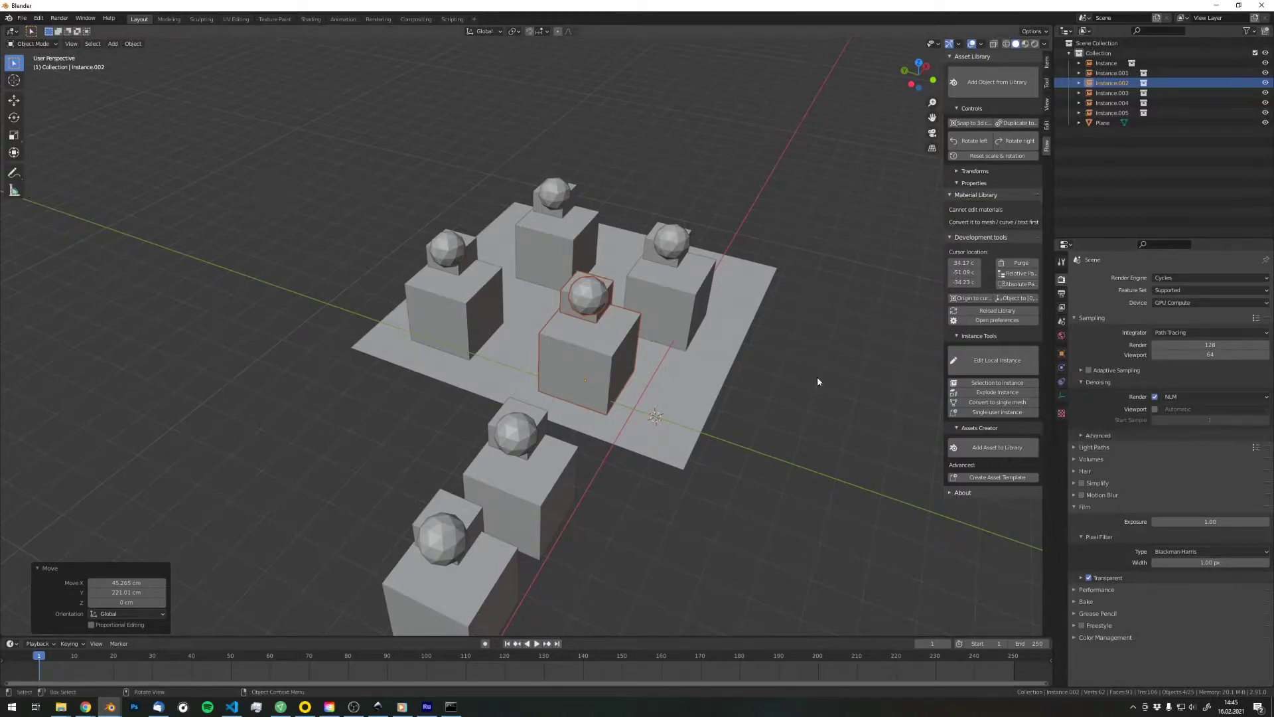
- Open the moved instance for local editing and select only its large cube
middle_drag(820, 364, 748, 365)
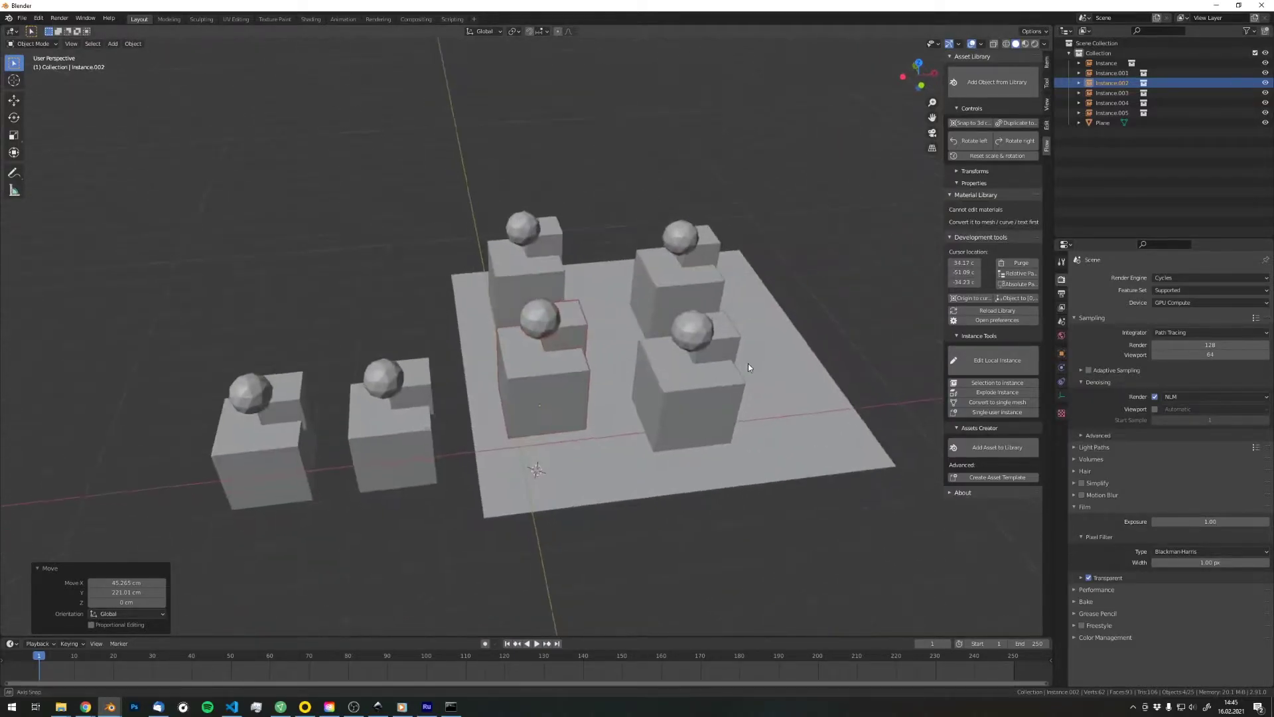
click(1001, 367)
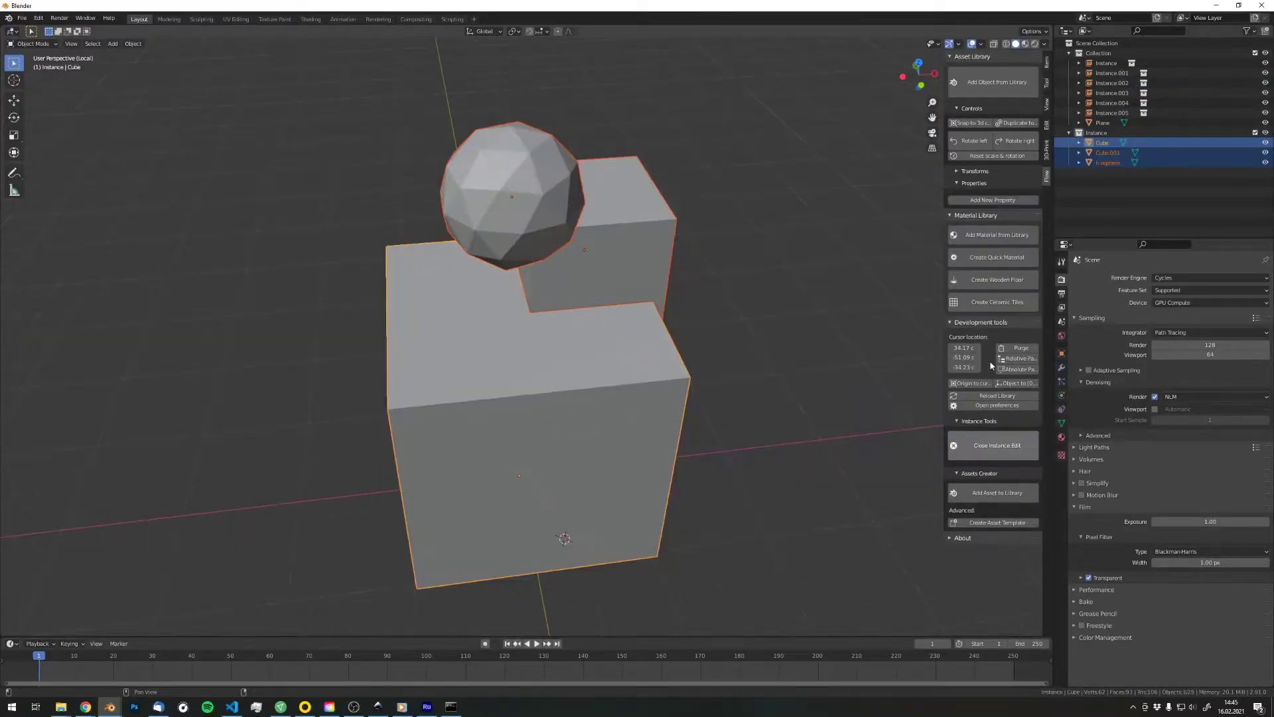
middle_drag(463, 429, 615, 392)
click(551, 363)
click(480, 304)
click(527, 260)
click(476, 310)
click(503, 390)
middle_drag(481, 388, 632, 378)
- Inset every face of the large cube individually
key(Tab)
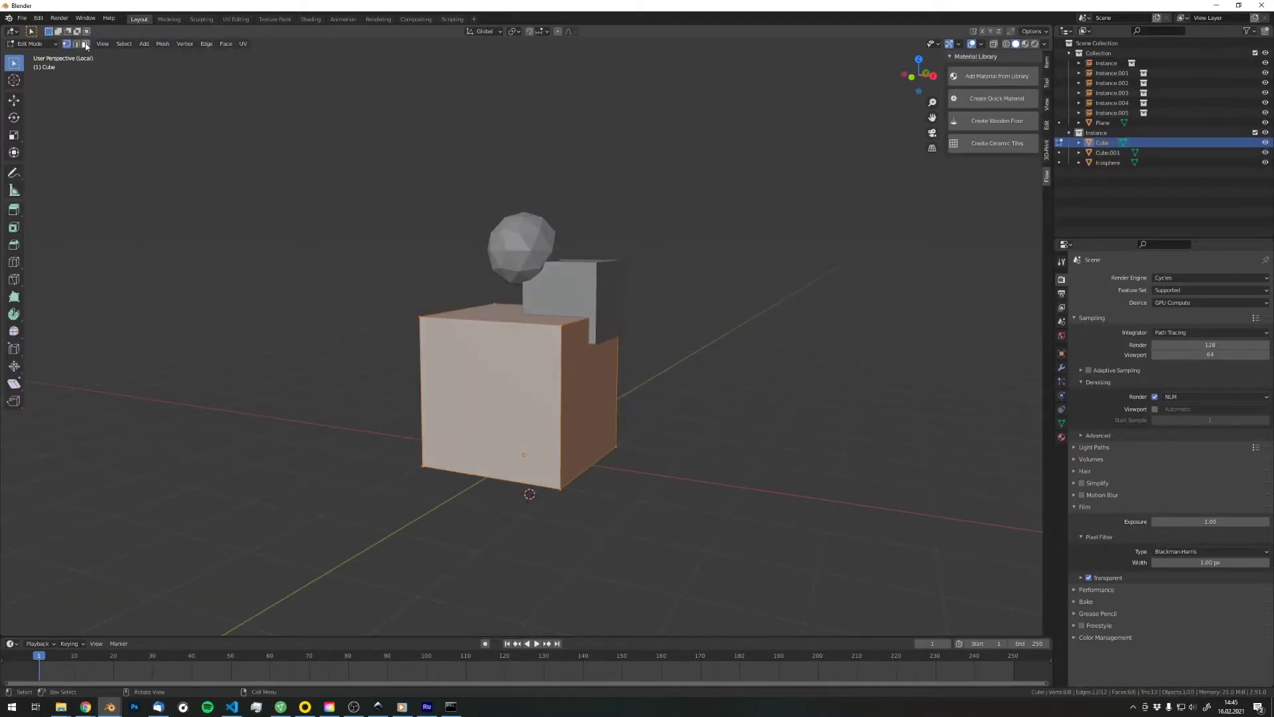
click(86, 45)
middle_drag(524, 307, 547, 303)
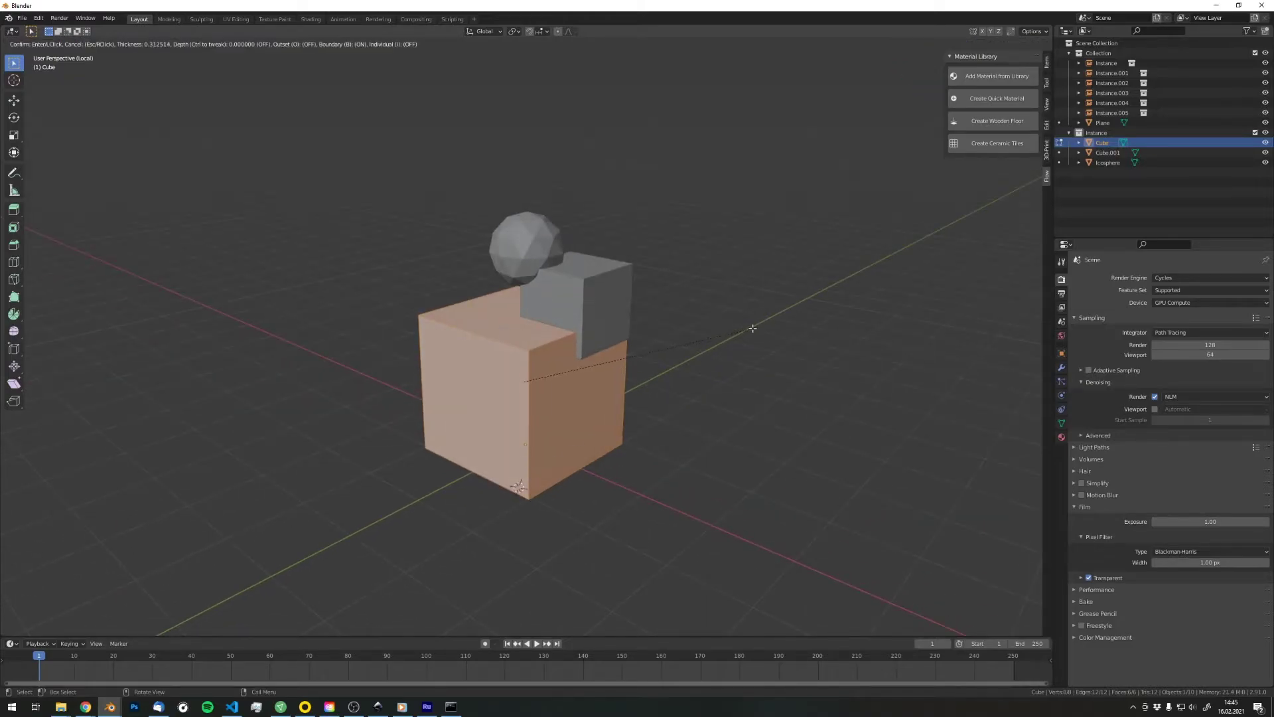
key(i)
click(750, 329)
- Extrude the cube's inset faces outward along their normals and close the instance edit
key(alt+e)
click(752, 334)
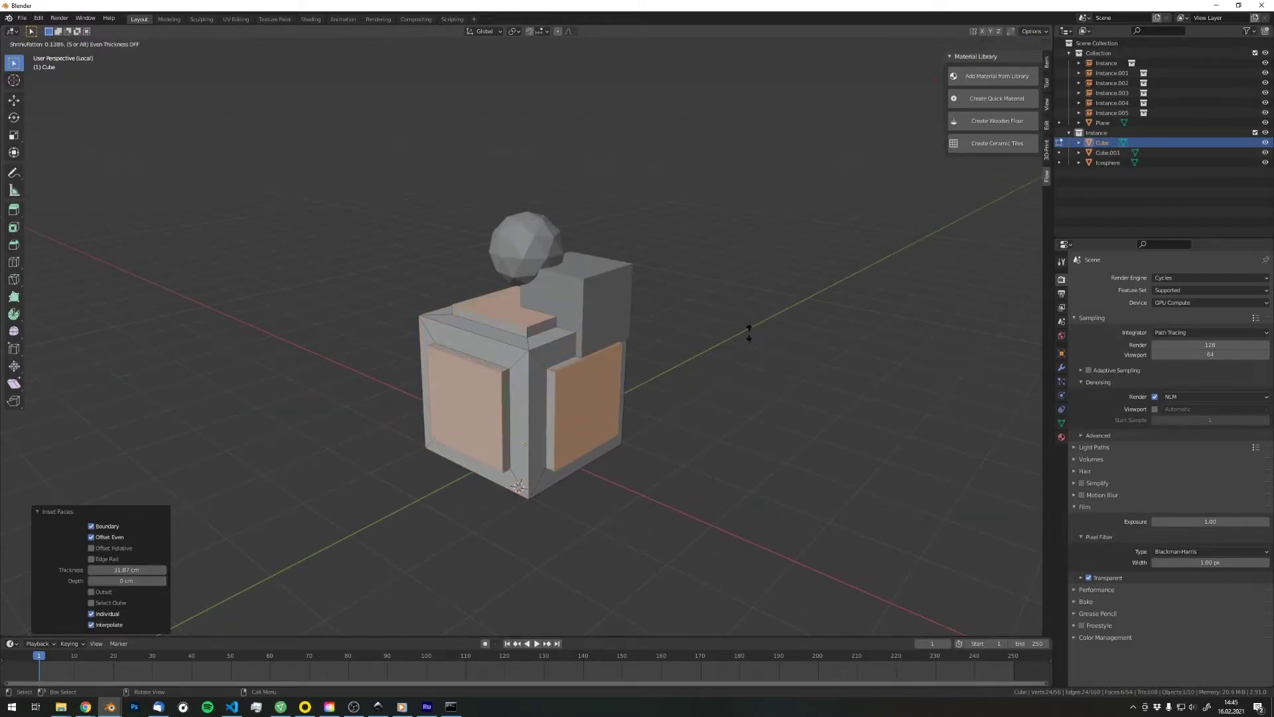
click(748, 326)
key(Tab)
click(990, 440)
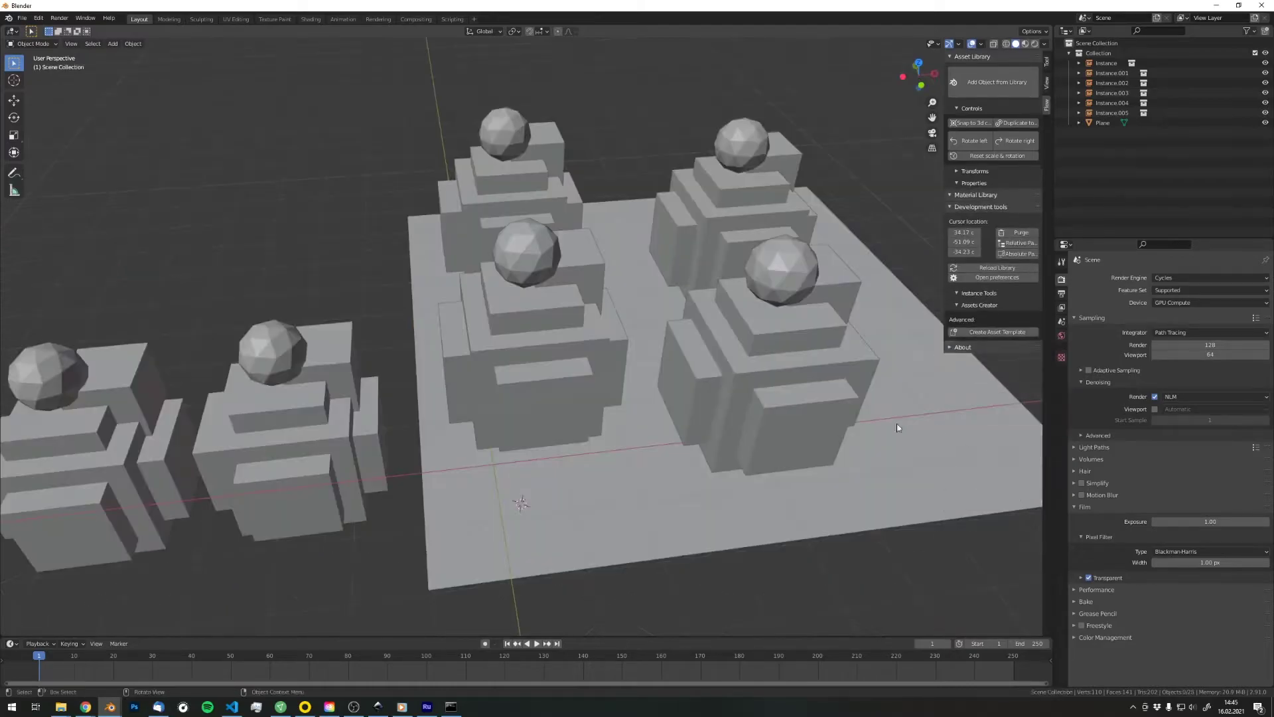
- Make the instance on the near middle part of the plane single-user and open it for local editing
middle_drag(732, 406, 668, 392)
scroll(664, 346, down, 2)
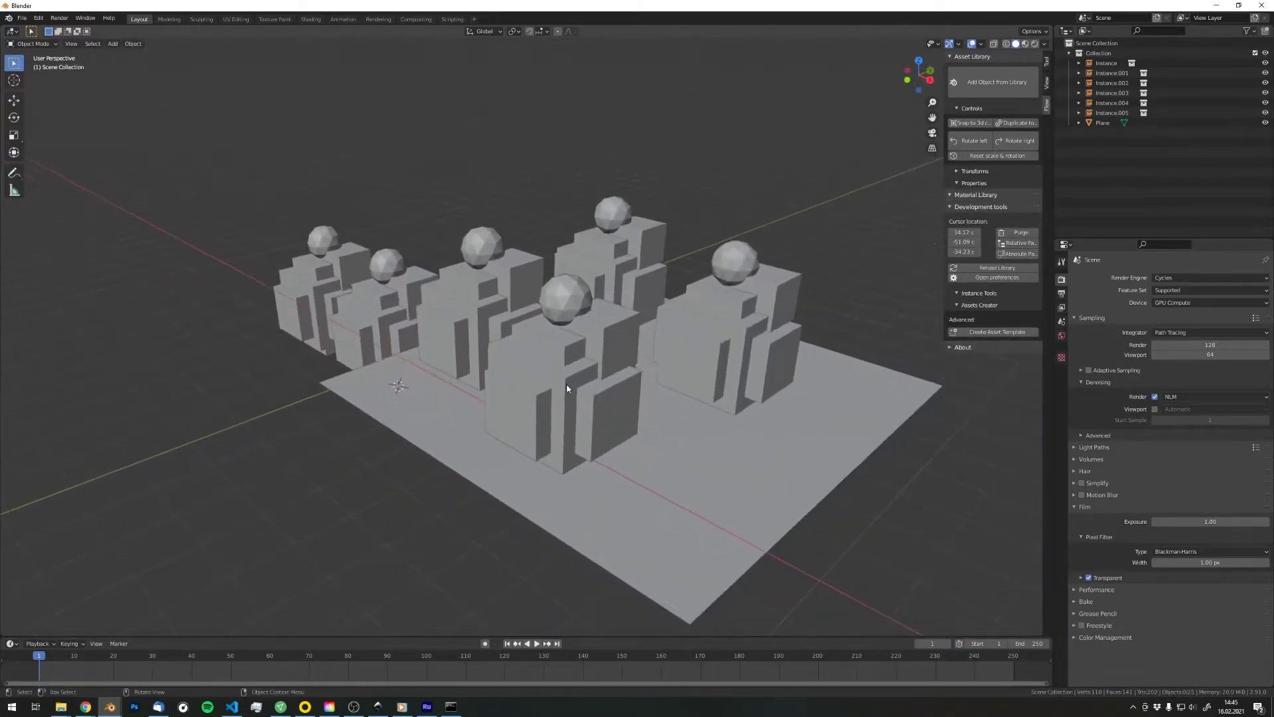
middle_drag(526, 349, 644, 335)
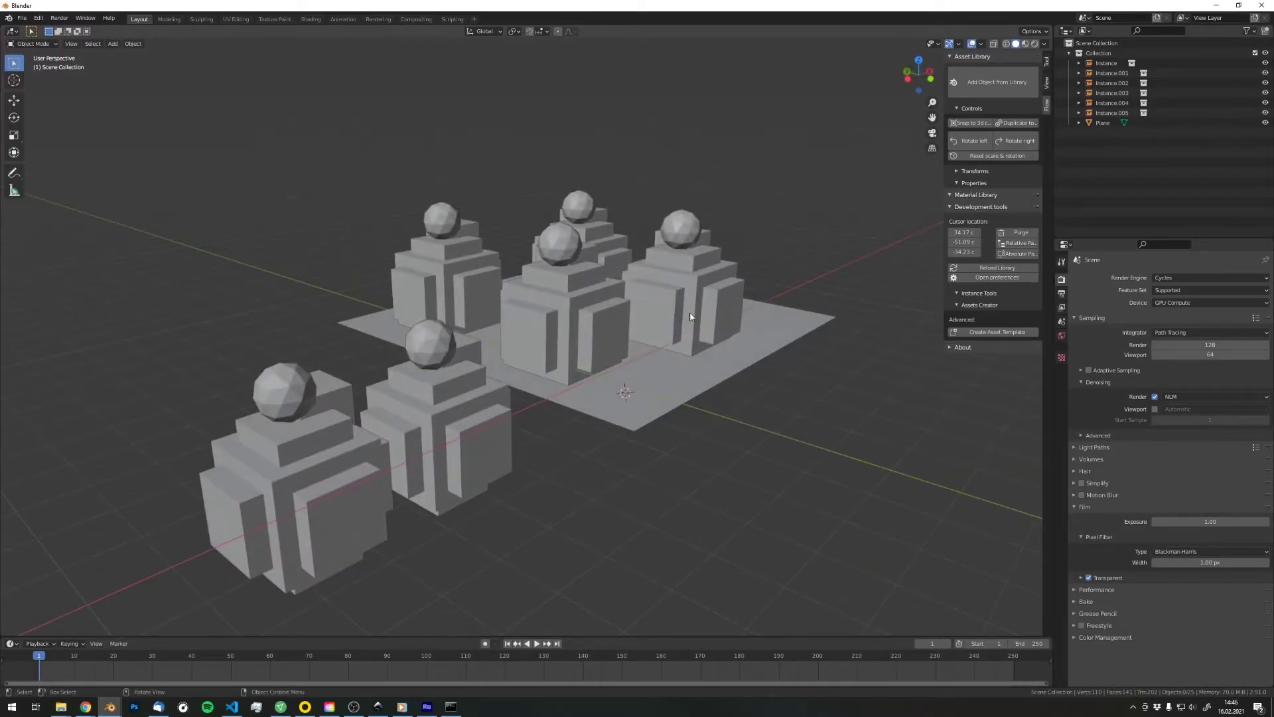
mouse_move(690, 317)
middle_down()
mouse_move(662, 325)
mouse_move(693, 340)
middle_up()
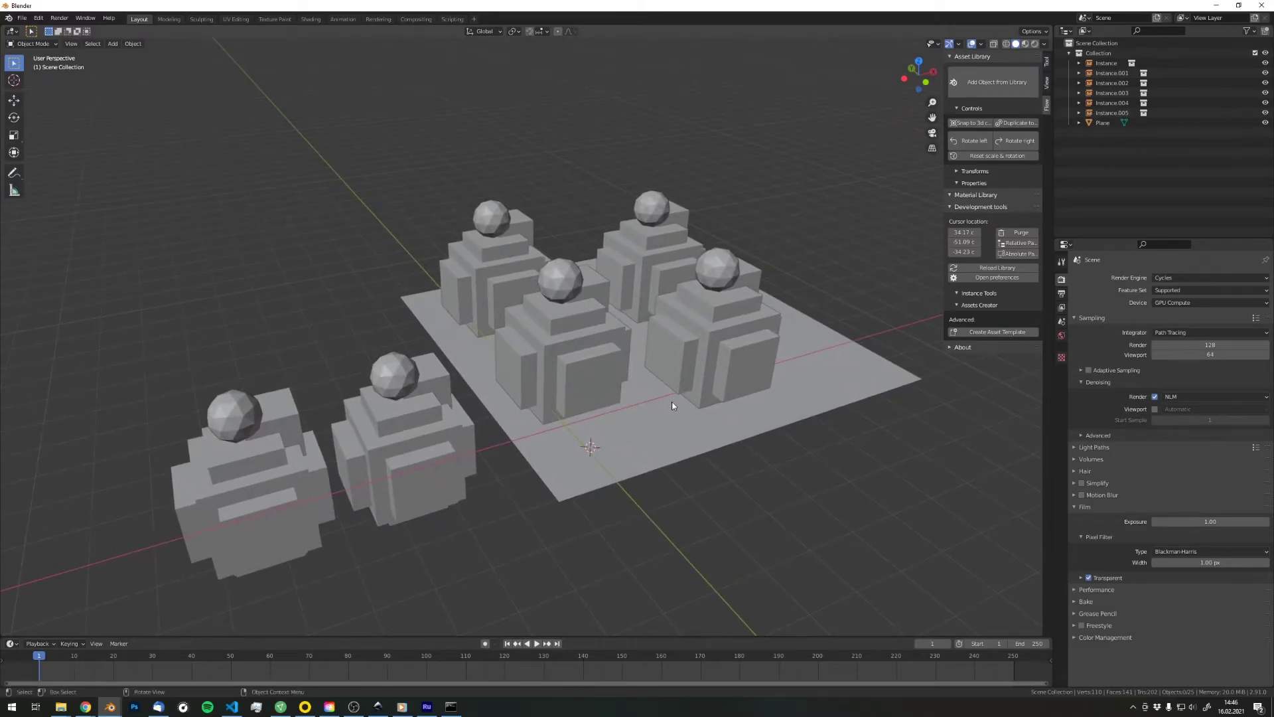
click(698, 373)
middle_drag(736, 369, 899, 392)
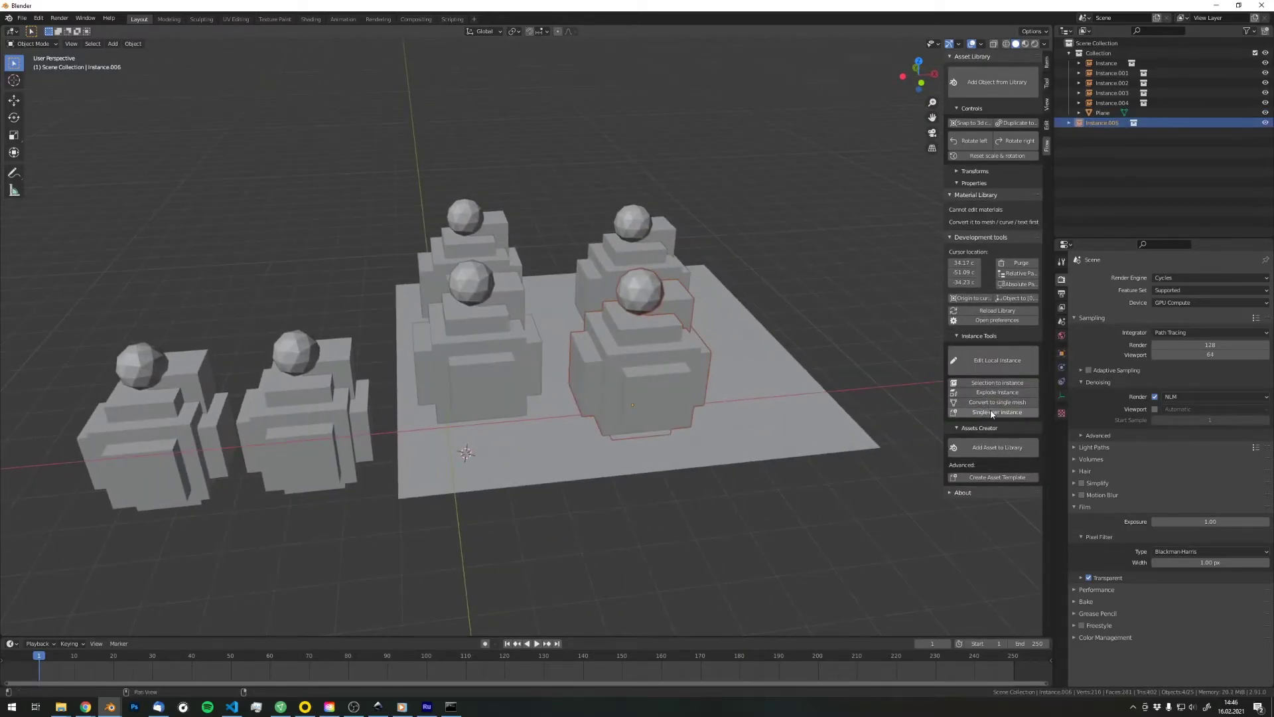
middle_drag(736, 369, 686, 364)
click(994, 360)
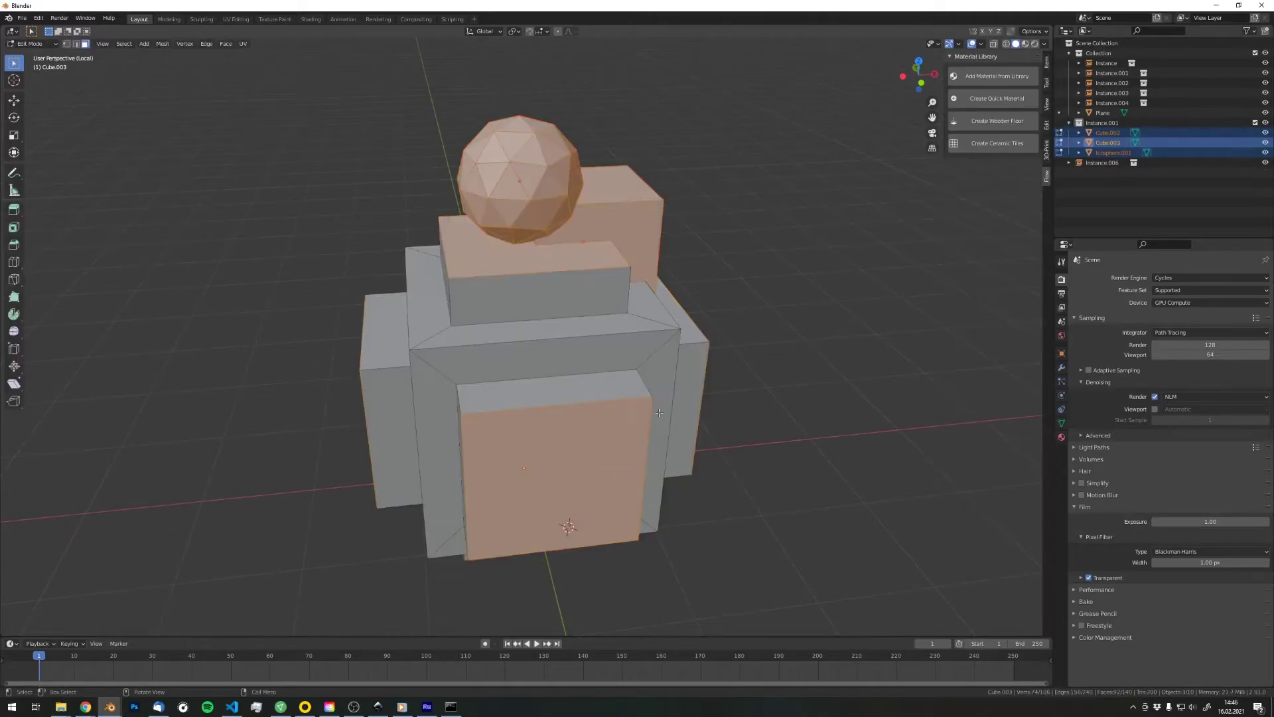
- Inset all faces of the instance's three objects individually, extrude them outward along their normals and close the instance edit
key(a)
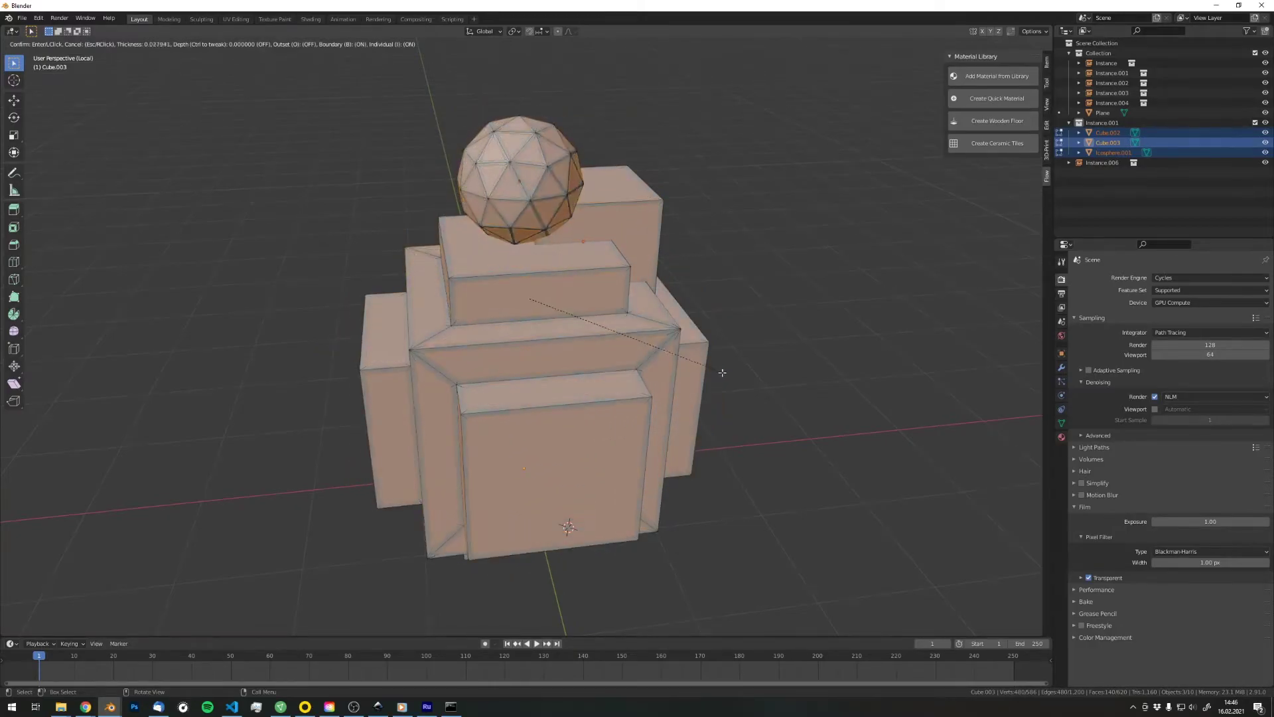
click(718, 367)
key(alt+s)
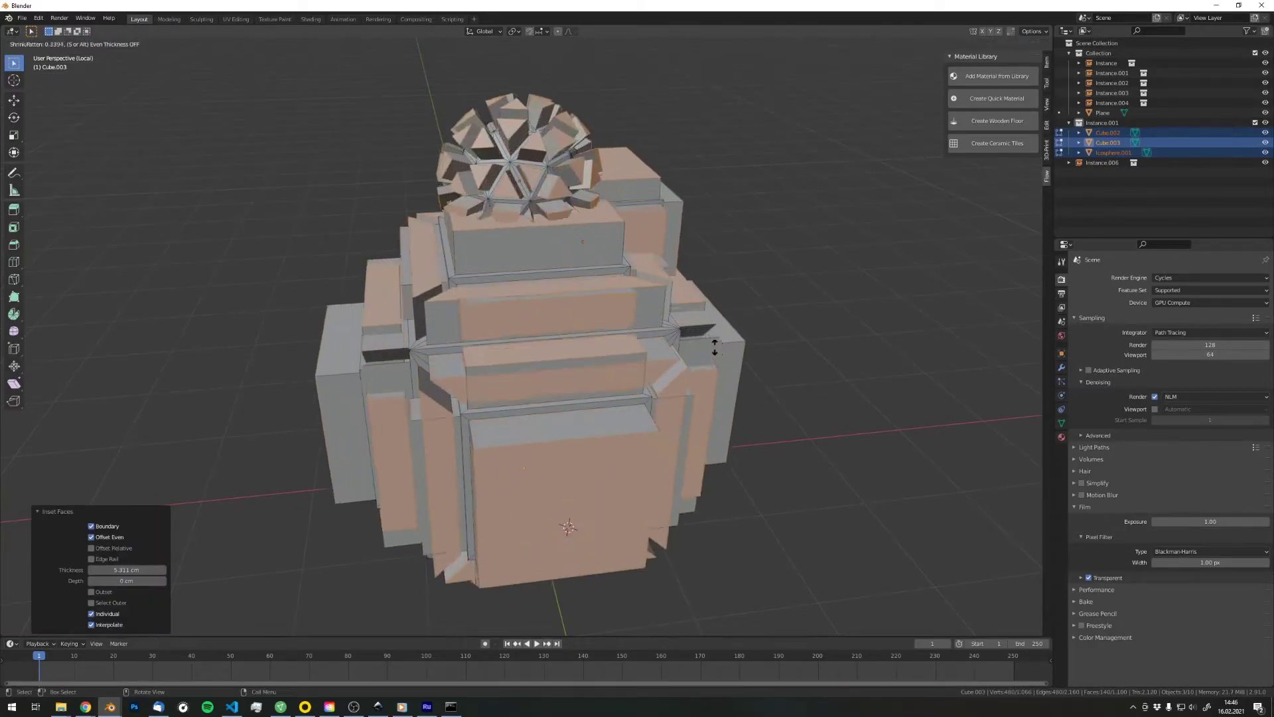
click(710, 320)
key(Tab)
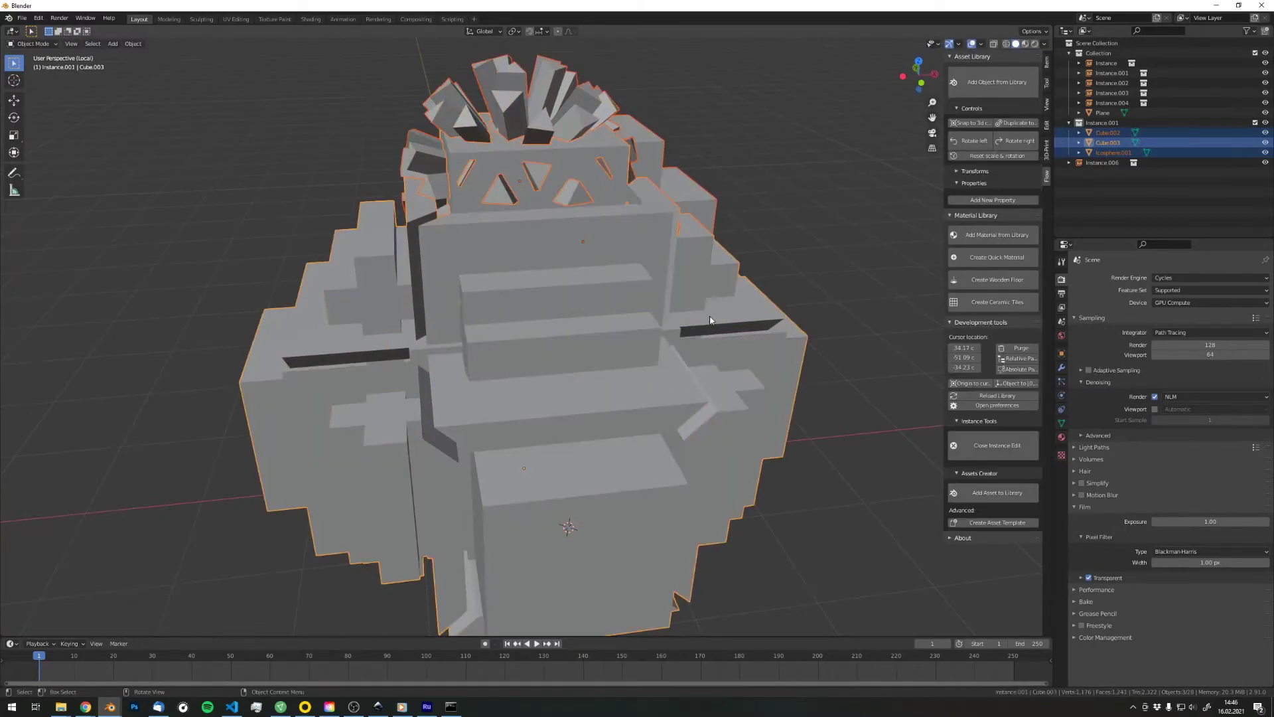
click(1013, 445)
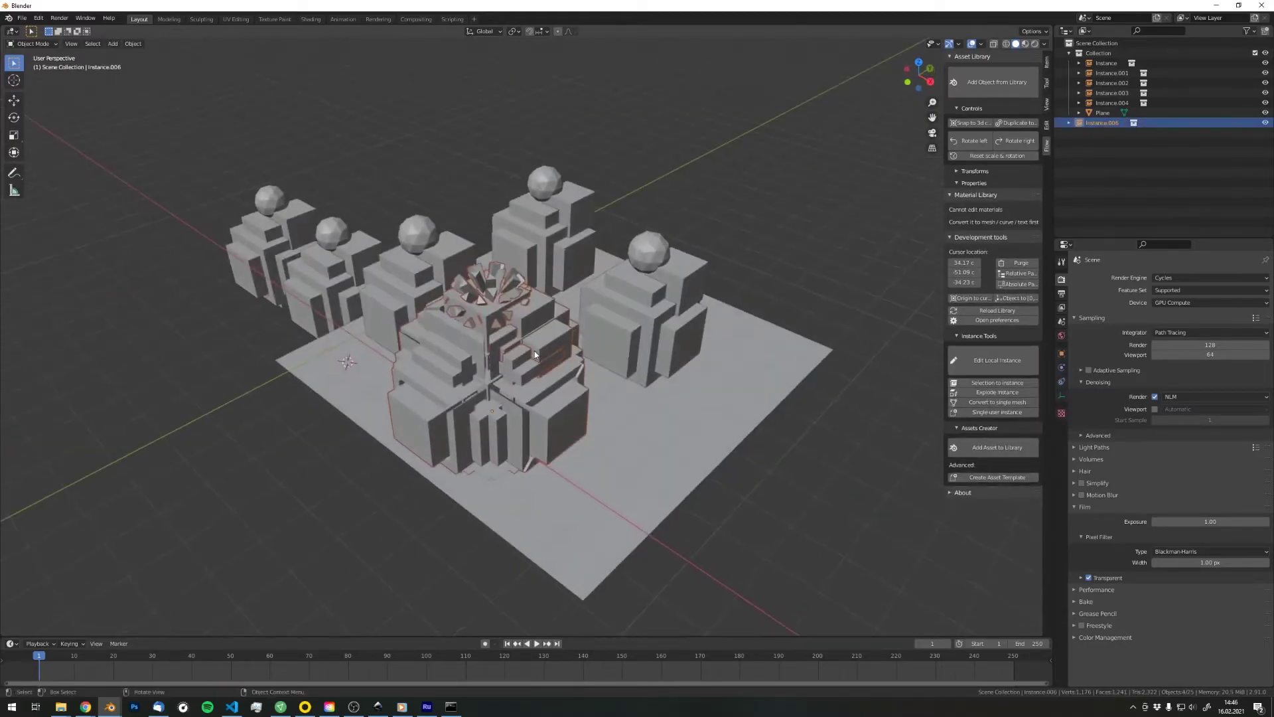
- Scale down the plane and add the Tap_02 asset from the Bathroom - Armature category onto it as a local instance
key(s)
click(629, 398)
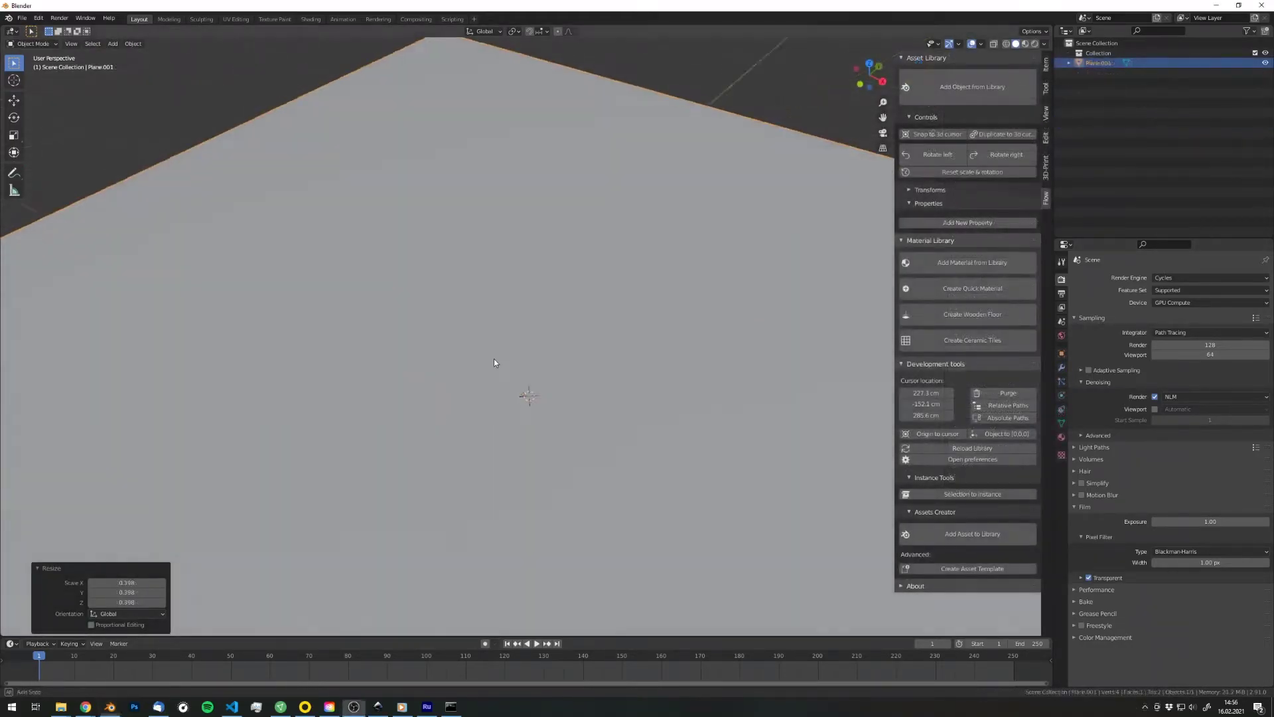
middle_drag(494, 363, 492, 388)
key(shift+a)
click(515, 617)
click(515, 587)
click(532, 518)
click(515, 684)
scroll(615, 338, down, 3)
- Switch to Material Preview shading, open the tap for local instance editing and select its spout
key(z)
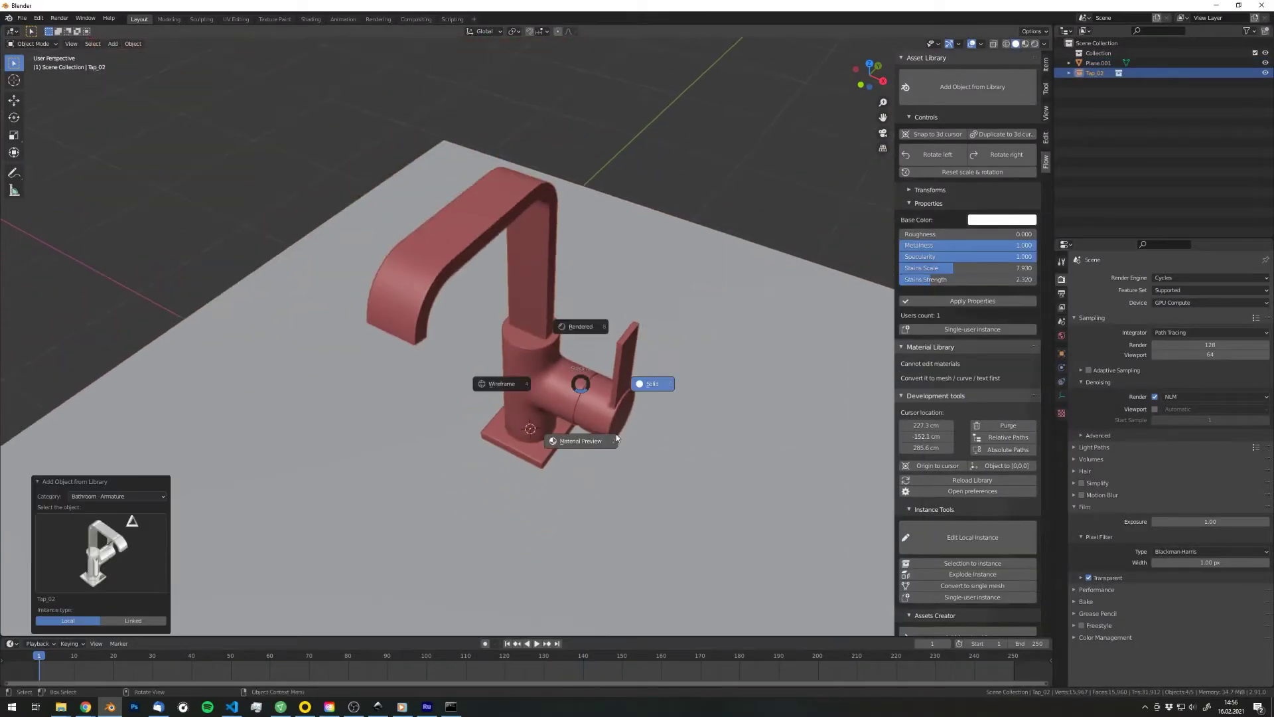
click(595, 474)
click(972, 537)
click(433, 203)
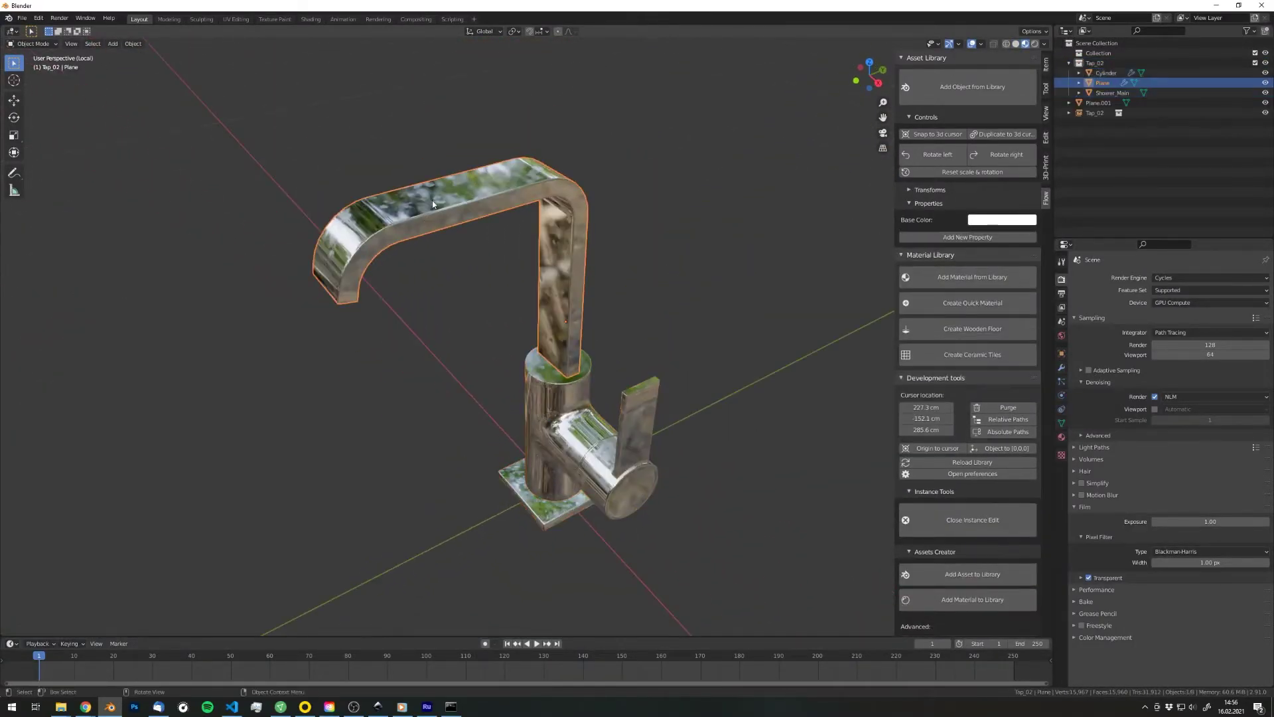
- Narrow the spout's mesh along the X axis to about 0.35 of its width
key(Tab)
middle_drag(433, 203, 491, 232)
key(l)
key(s)
key(x)
click(563, 275)
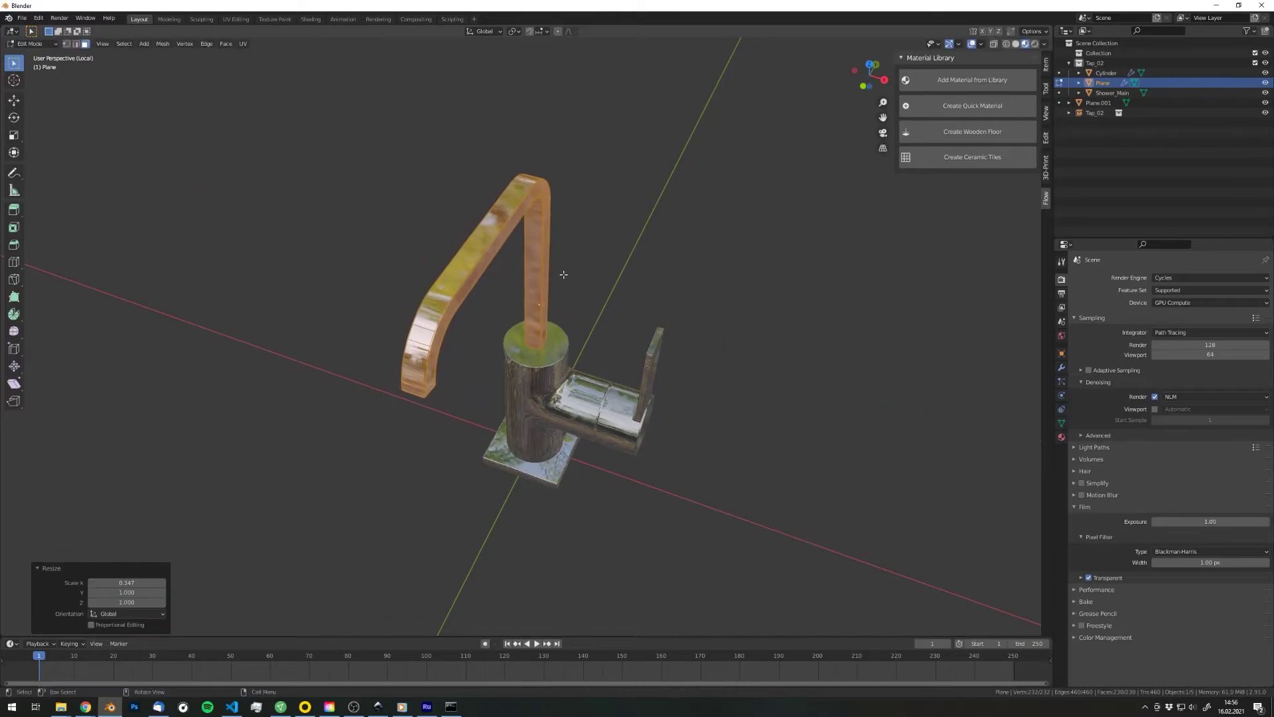
- Loop cut the spout's horizontal arm and offset a face ring on it along the normals
middle_drag(563, 274, 490, 269)
key(ctrl+r)
scroll(439, 236, up, 3)
click(439, 239)
right_click(439, 240)
alt+click(426, 224)
middle_drag(426, 223, 525, 234)
key(alt+s)
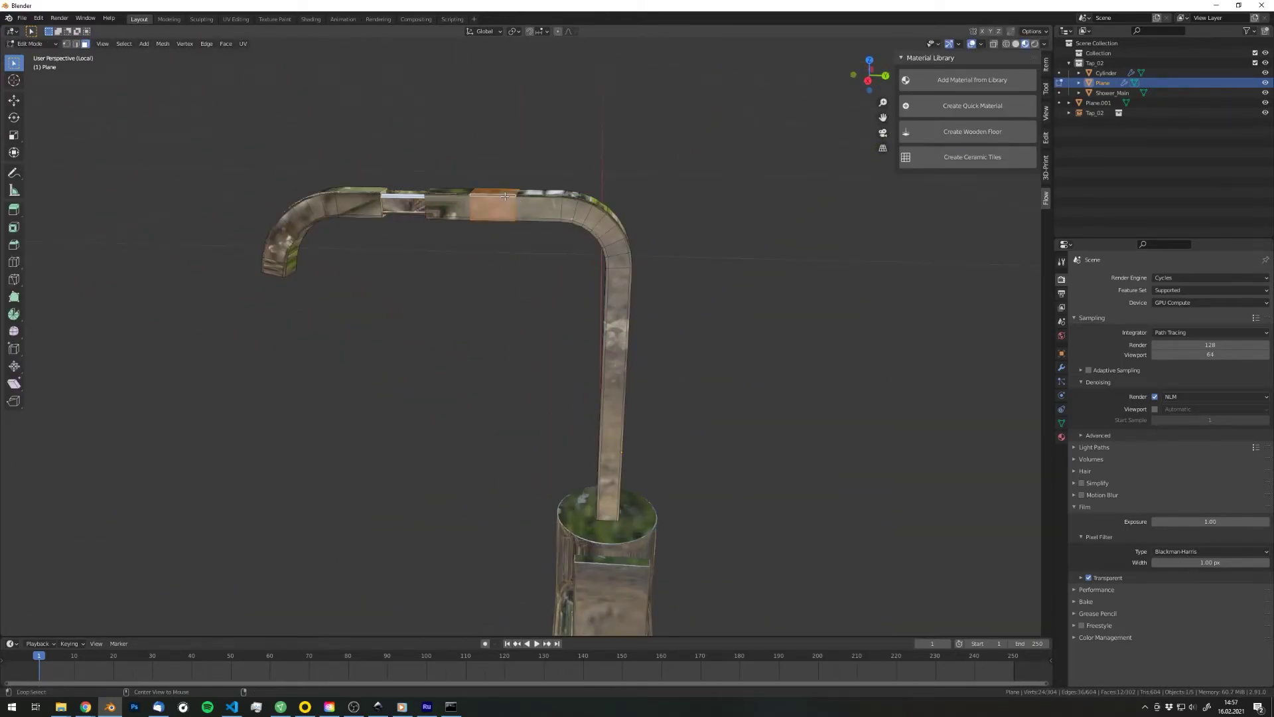
click(515, 245)
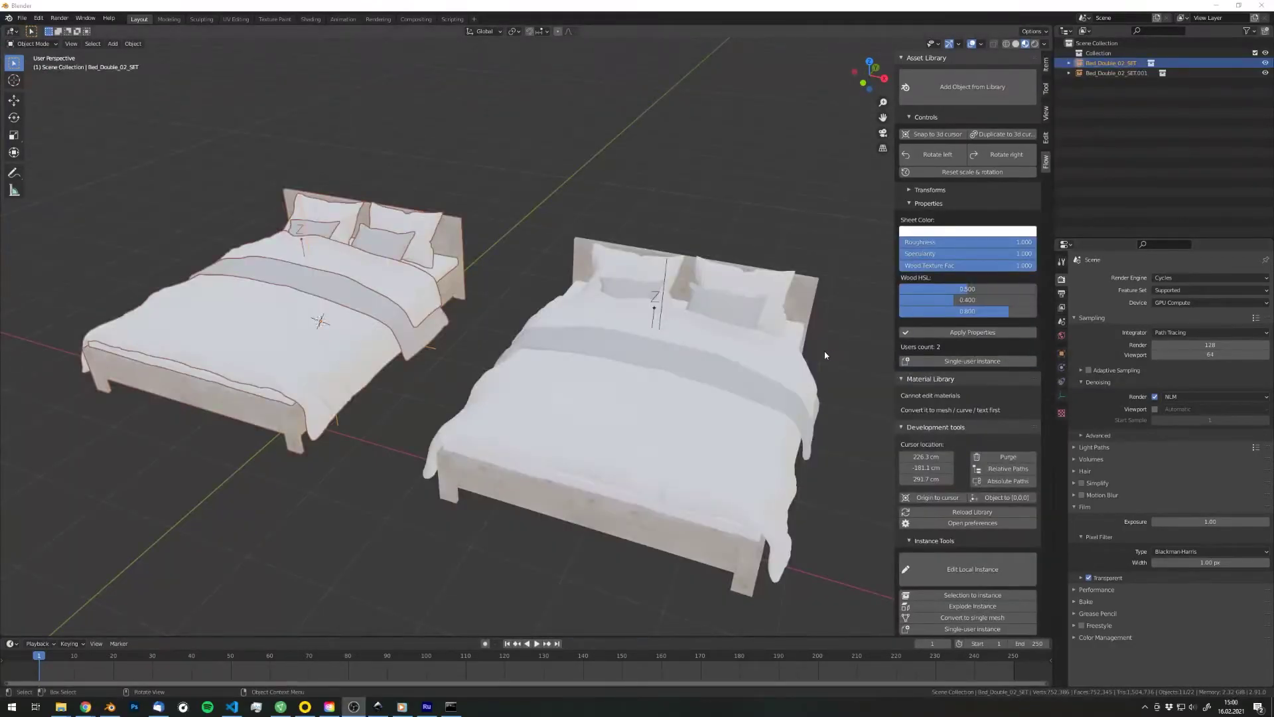
- Explode the Bed_Double_02_SET instance into its separate objects
scroll(984, 515, down, 3)
click(984, 515)
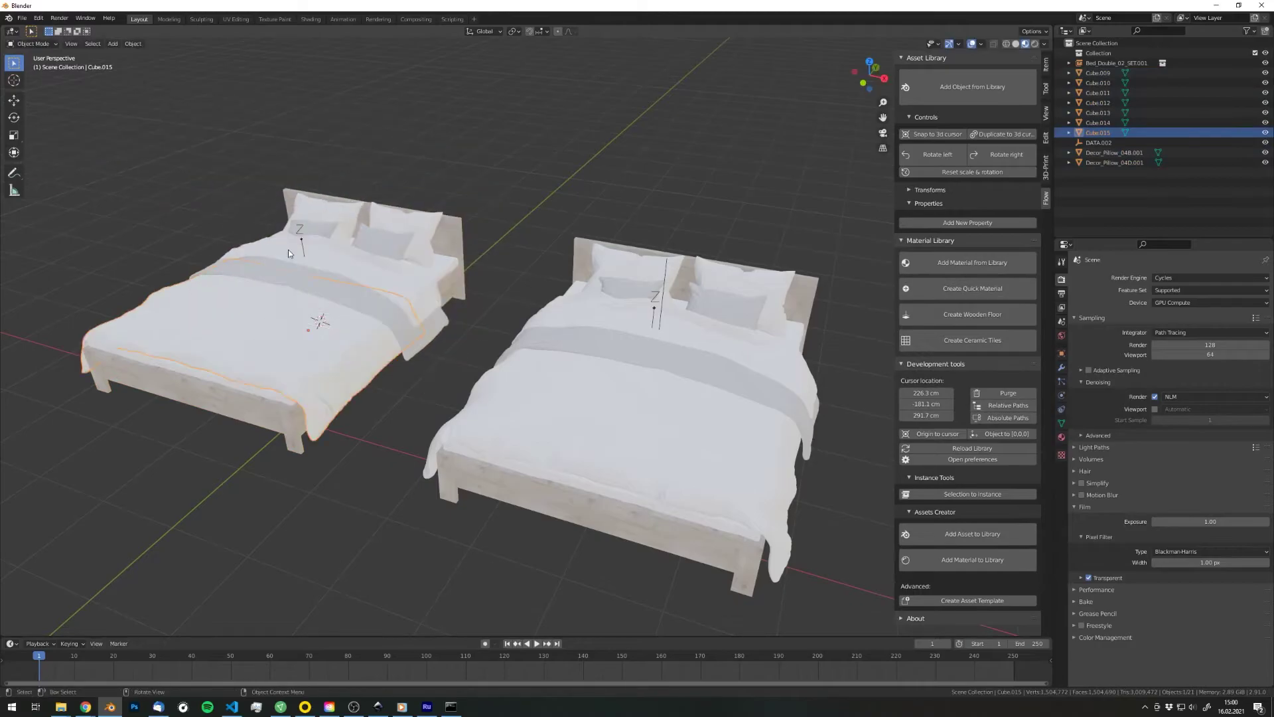
shift+middle_drag(702, 382, 634, 362)
- Convert the Bed_Double_02_SET.001 instance to a single mesh and enter its Edit Mode with nothing selected
click(651, 358)
scroll(982, 545, down, 3)
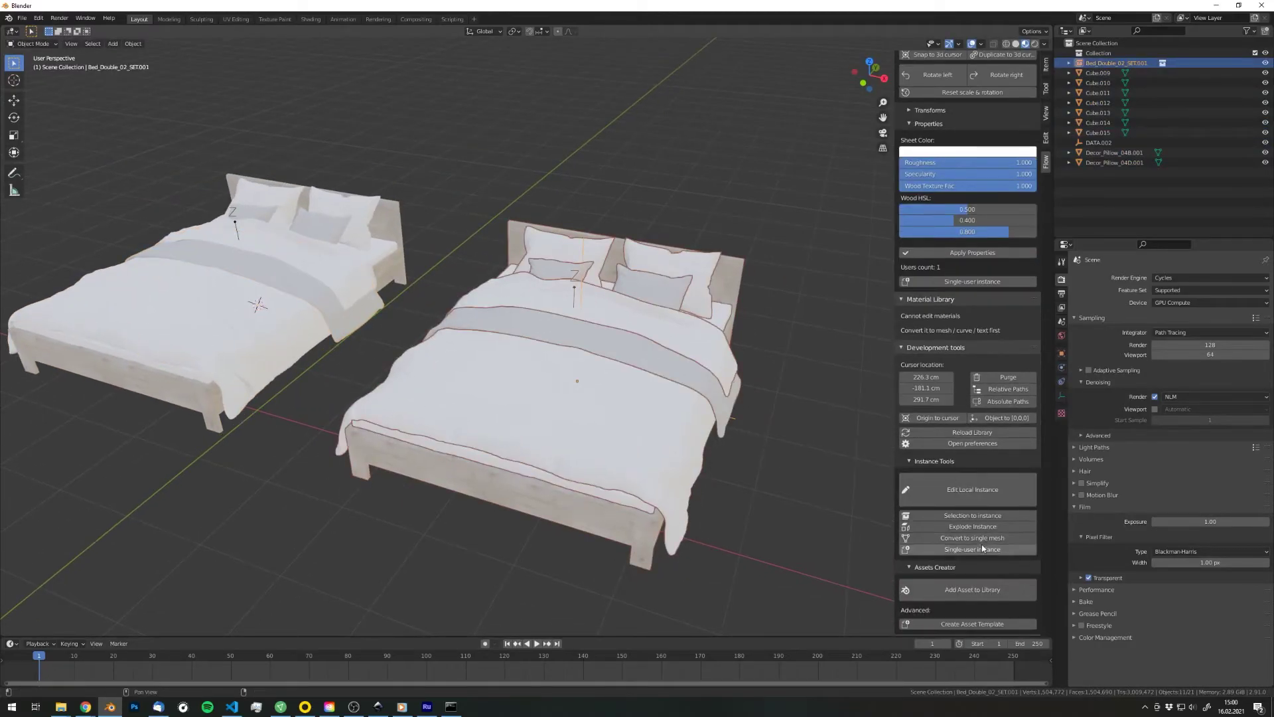
middle_drag(671, 452, 591, 440)
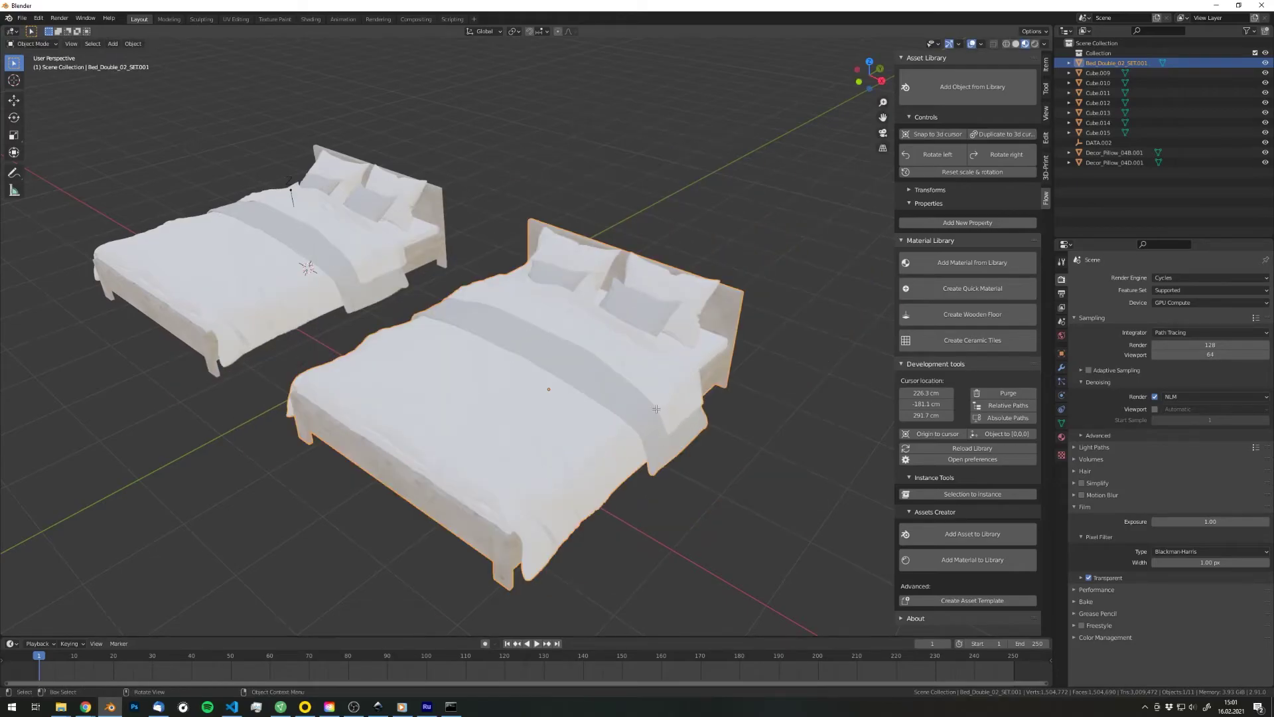
key(Tab)
middle_drag(665, 382, 601, 392)
scroll(591, 398, up, 3)
key(alt+a)
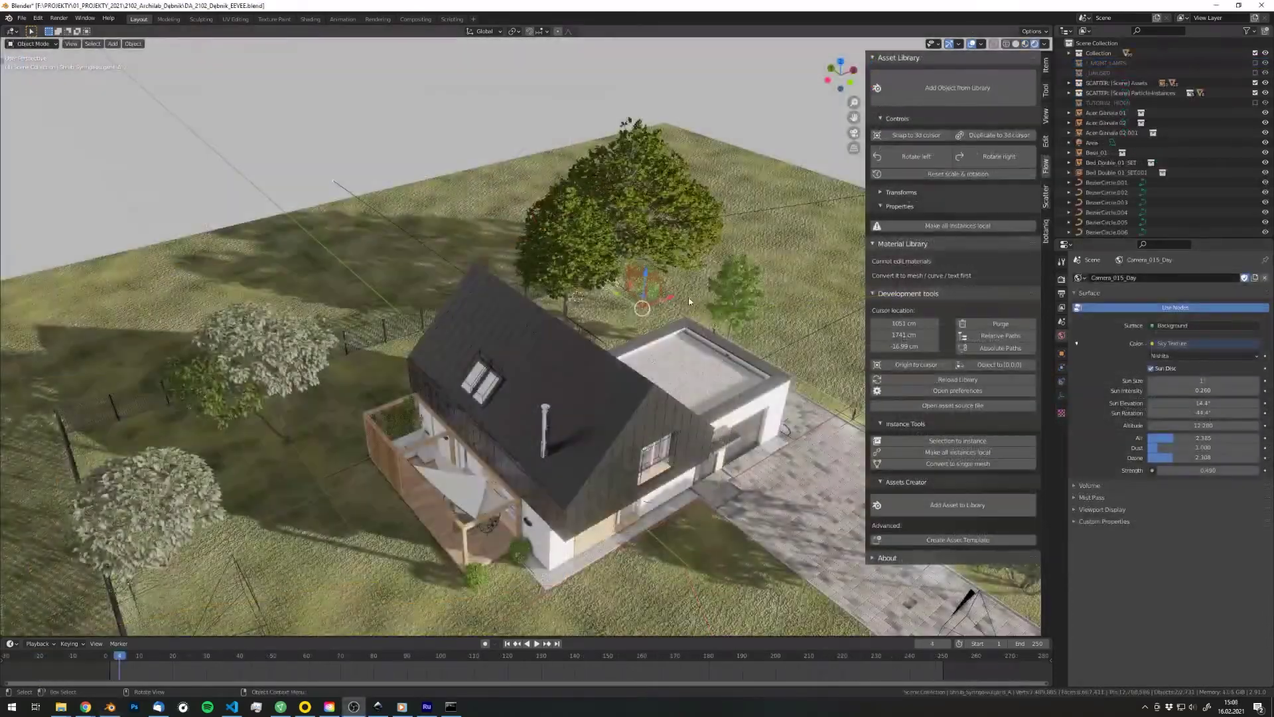
- Duplicate the green shrub to the 3D cursor between the house and the blossoming tree, adjusting its rotation and position
key(r)
click(353, 376)
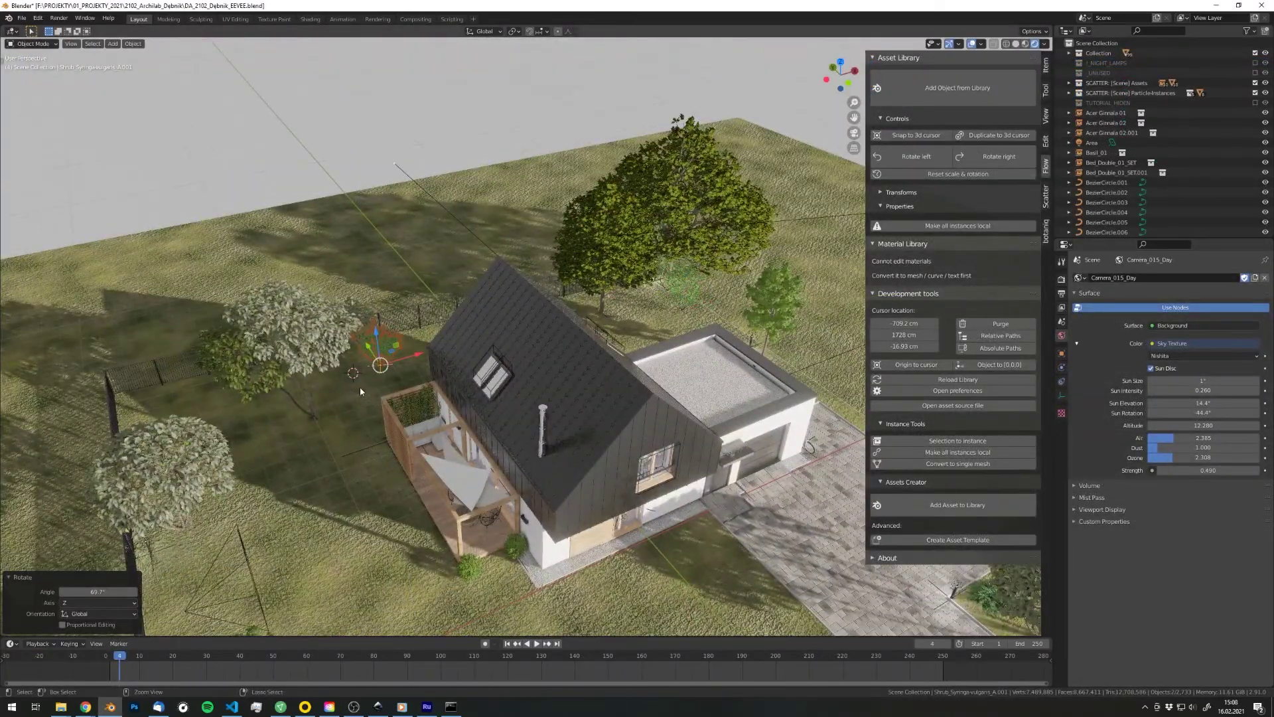
key(shift+alt+d)
click(298, 352)
key(g)
click(281, 353)
- Duplicate one tree from behind the garage to the 3D cursor near the back fence, resizing and repositioning the copy
click(601, 249)
shift+right_click(361, 310)
key(shift+alt+d)
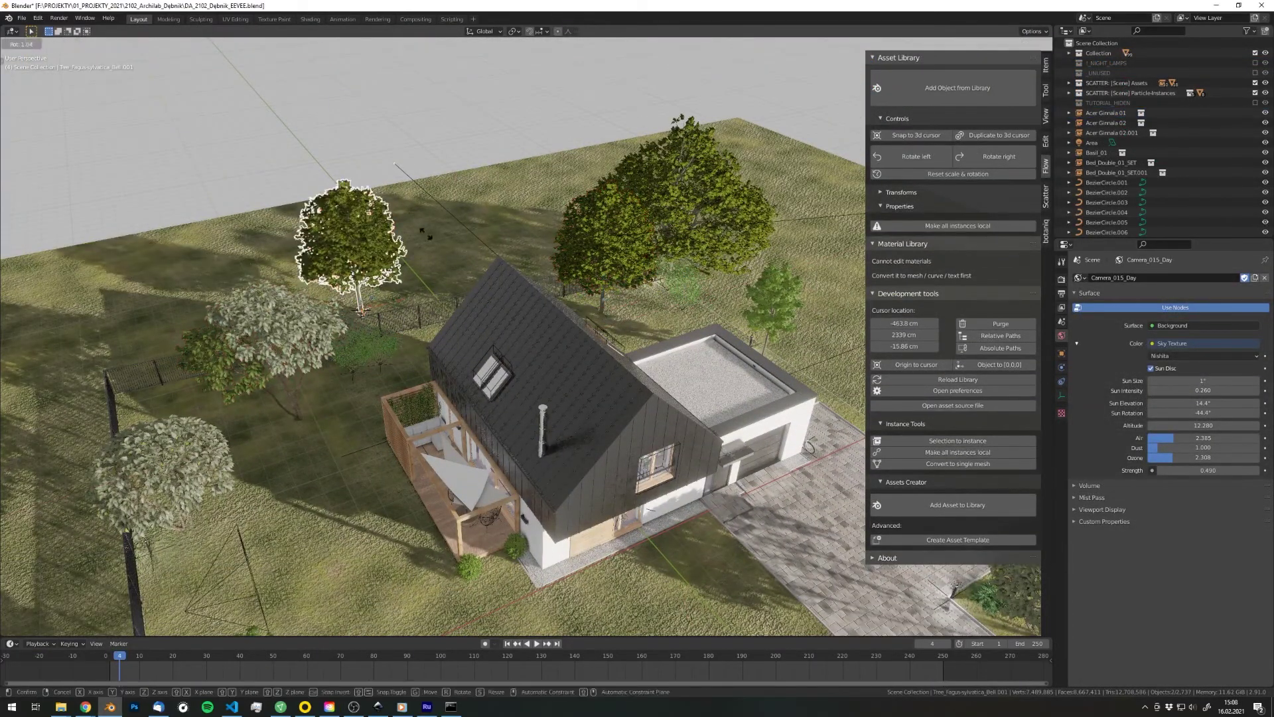
key(s)
key(g)
- Duplicate the other large tree to the 3D cursor beside the new fence tree, scale the copy down and move it into place
click(664, 212)
shift+right_click(396, 307)
key(shift+alt+d)
key(s)
click(476, 278)
key(g)
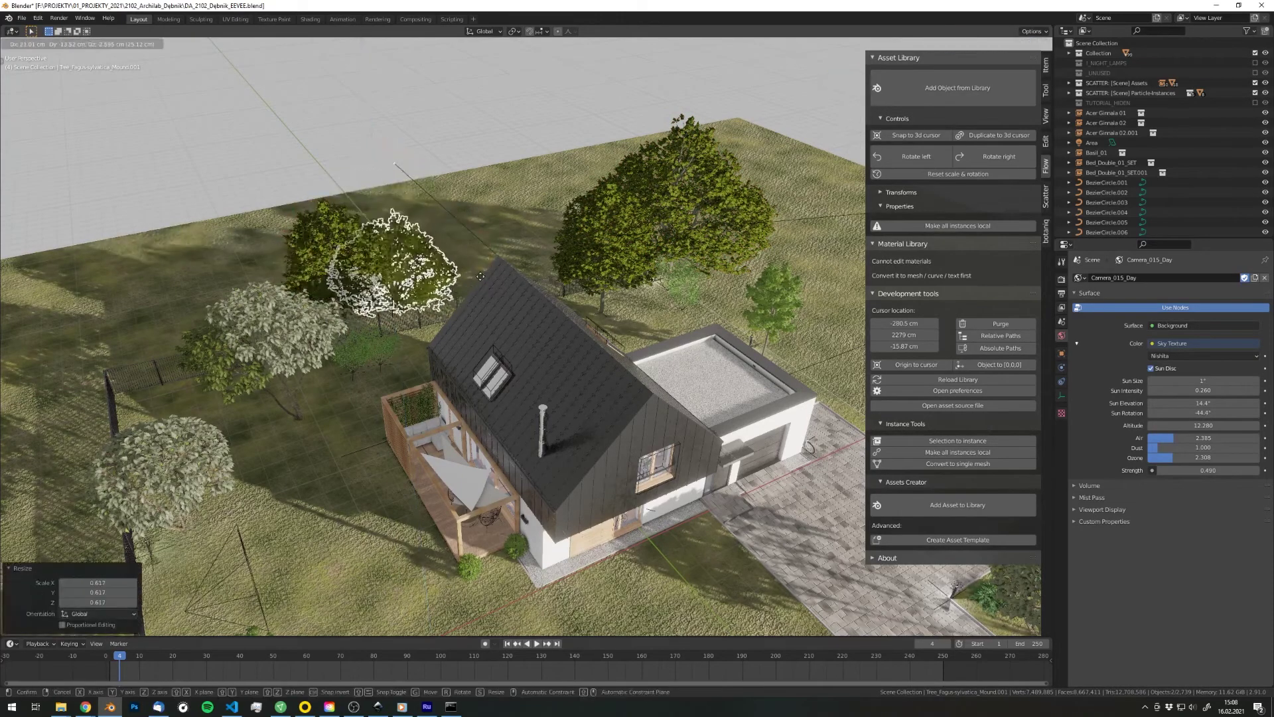
click(480, 276)
- Duplicate the shrub to the 3D cursor beside the pergola's slatted wall, rotate it about Z and move it into place
scroll(480, 292, up, 3)
click(560, 326)
middle_drag(551, 325, 488, 317)
shift+right_click(506, 428)
key(shift+alt+d)
key(r)
key(z)
middle_drag(339, 431, 479, 417)
click(421, 454)
key(g)
click(466, 426)
- Duplicate the round shrub from the terrace corner to the 3D cursor by the house wall and rotate it about Z
click(627, 520)
shift+right_click(645, 491)
key(shift+s)
click(645, 437)
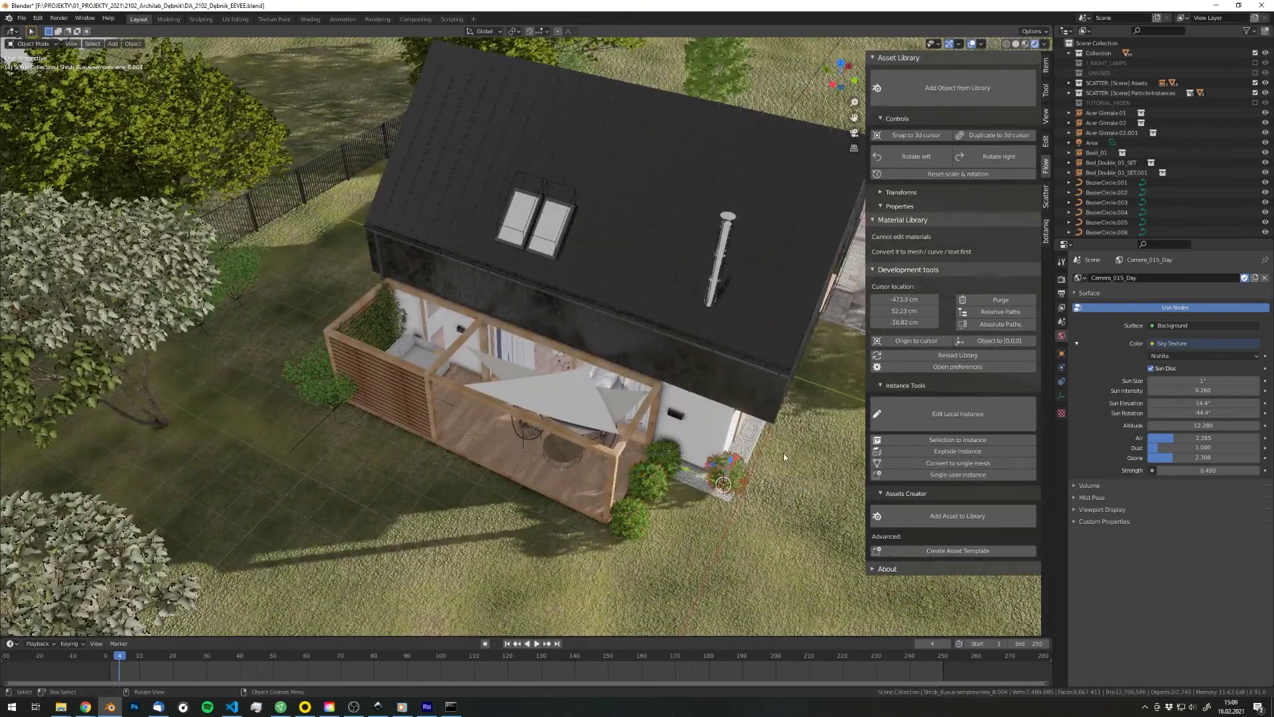
middle_drag(783, 456, 667, 431)
key(r)
key(z)
click(555, 485)
- Duplicate the round shrub to two more spots along the house wall, rotating each copy about Z
shift+right_click(525, 482)
key(shift+alt+d)
key(r)
key(z)
click(615, 481)
key(ctrl+d)
key(r)
key(z)
click(670, 485)
key(alt+a)
- Place another shrub copy at the 3D cursor outside the pergola's slatted wall, rotate it about Z and adjust its position
shift+middle_drag(763, 495, 391, 472)
middle_drag(265, 479, 531, 420)
scroll(498, 498, down, 4)
shift+right_click(284, 484)
key(r)
key(z)
click(391, 492)
key(g)
key(alt+a)
- Rearrange the terrace seating at constant height, duplicating a wire chair in front of the round table and rotating it about Z
scroll(531, 419, up, 2)
click(440, 384)
shift+click(512, 406)
key(g)
key(shift+z)
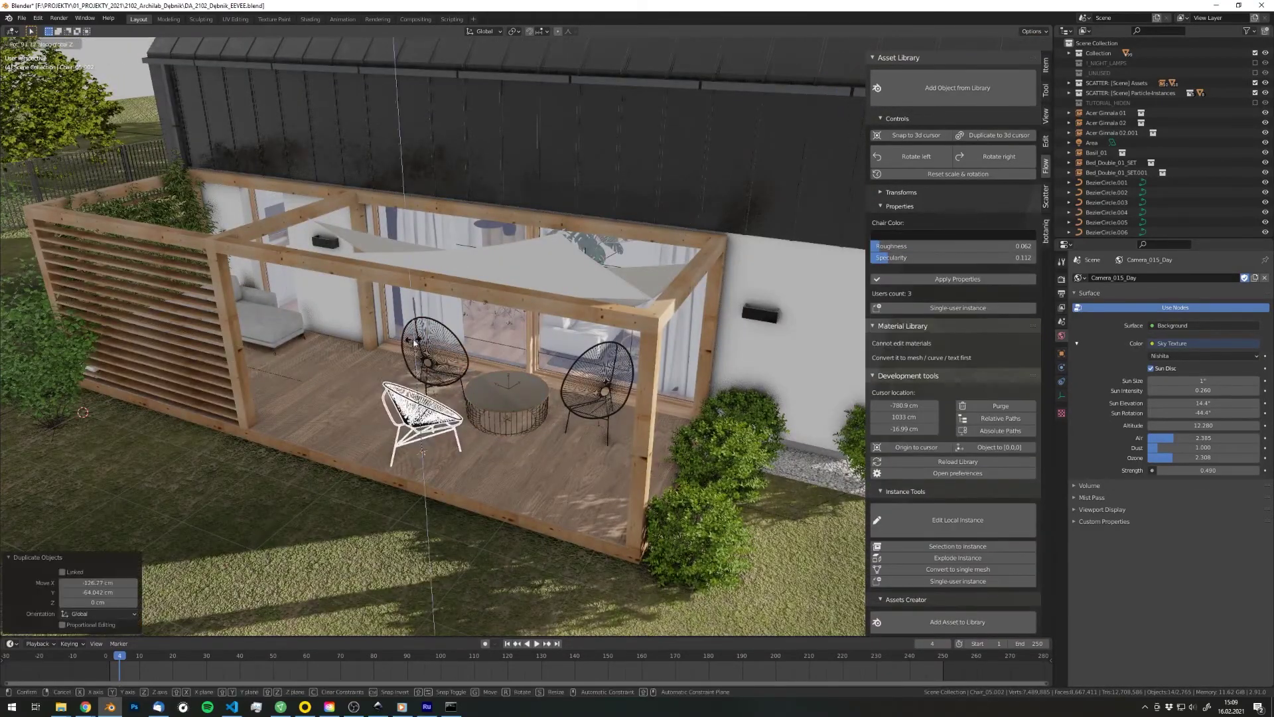
click(413, 340)
- Select the round coffee table and place the 3D cursor on the terrace floor in front of the sofa
middle_drag(413, 340, 569, 475)
scroll(597, 468, up, 3)
click(711, 447)
middle_drag(420, 438, 352, 418)
shift+right_click(379, 341)
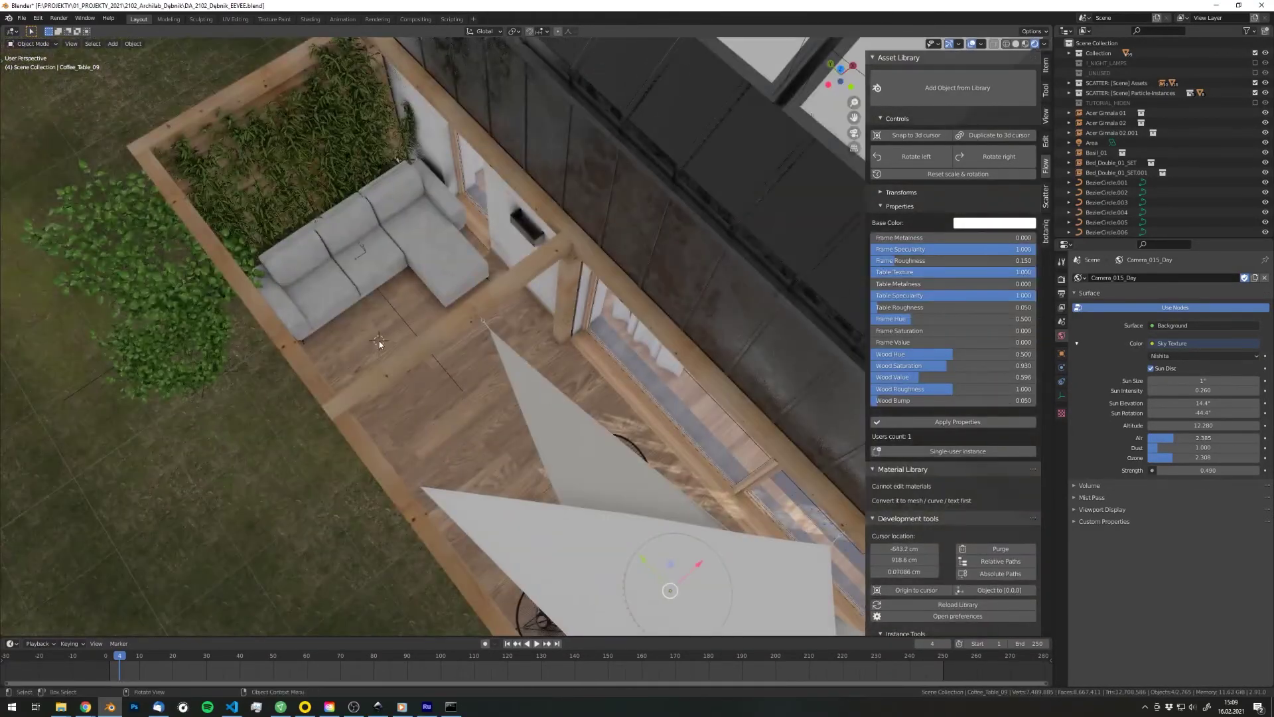